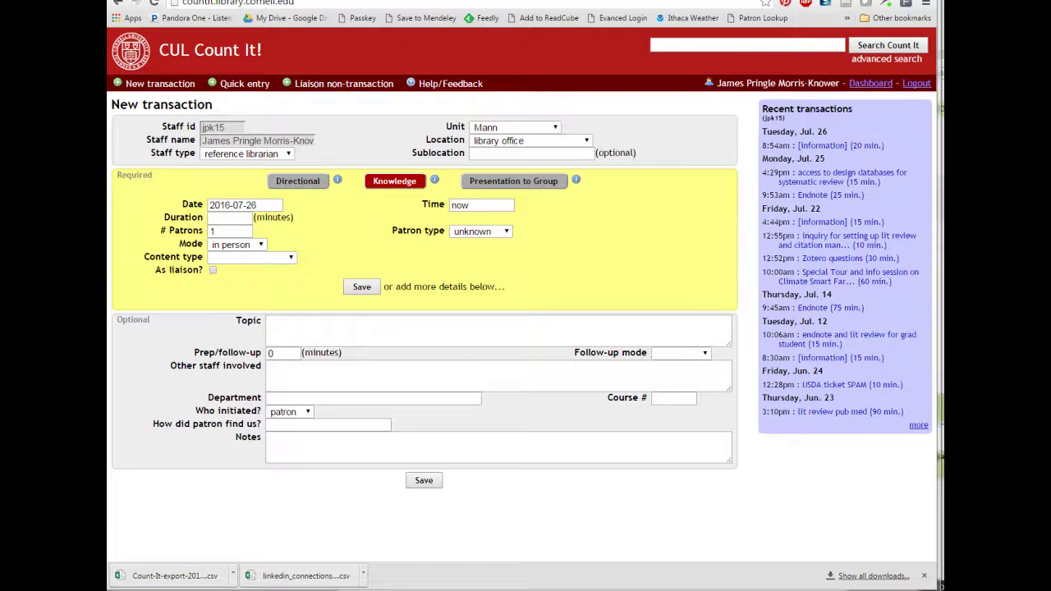
# Open the advanced transaction search and set the year to 2015 and the unit to Mann.
pyautogui.click(891, 61)
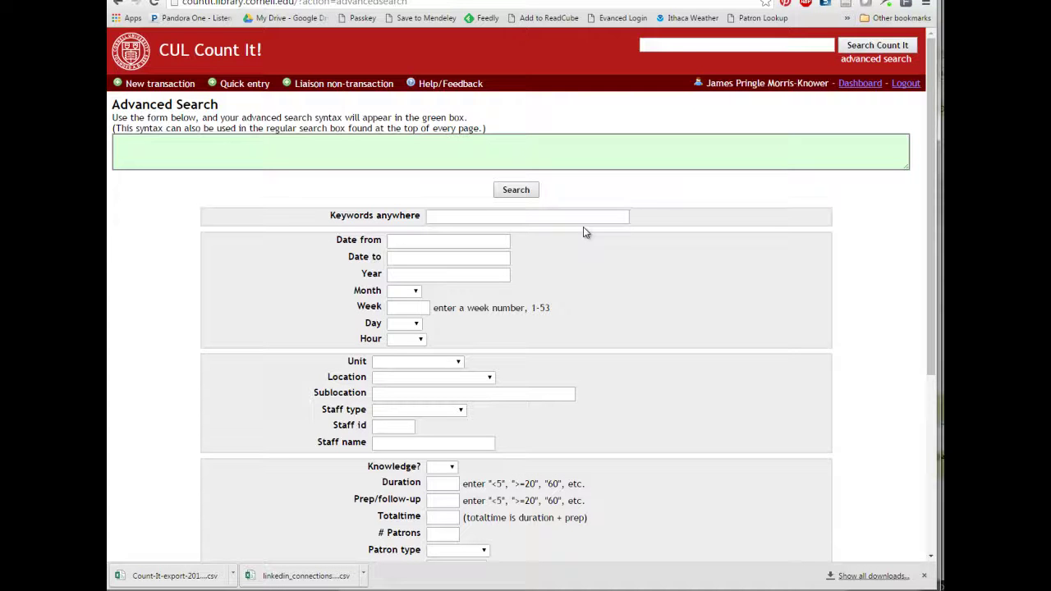
pyautogui.scroll(-1, 635, 287)
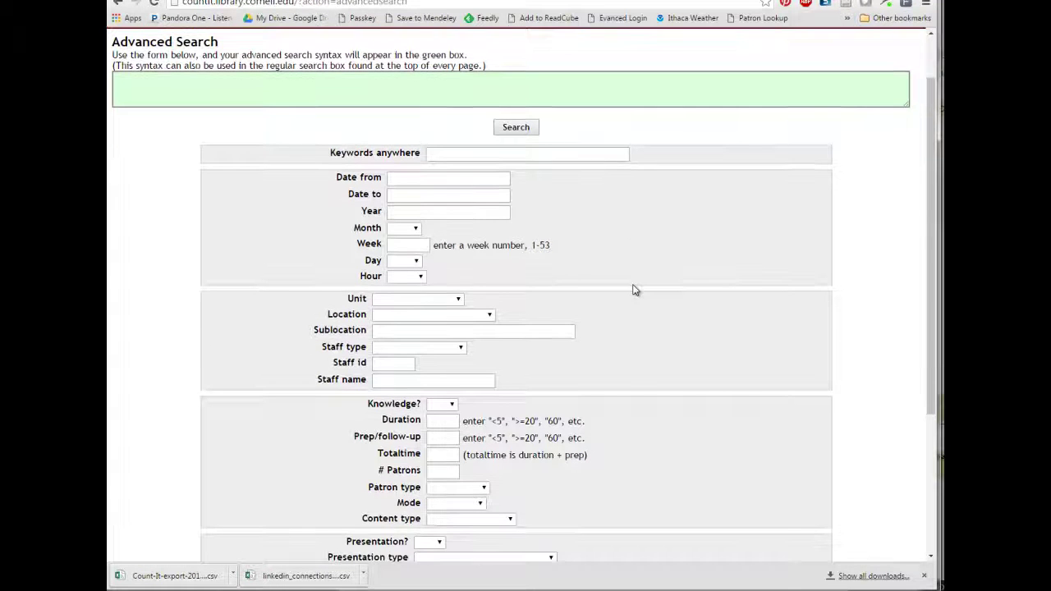
pyautogui.click(412, 213)
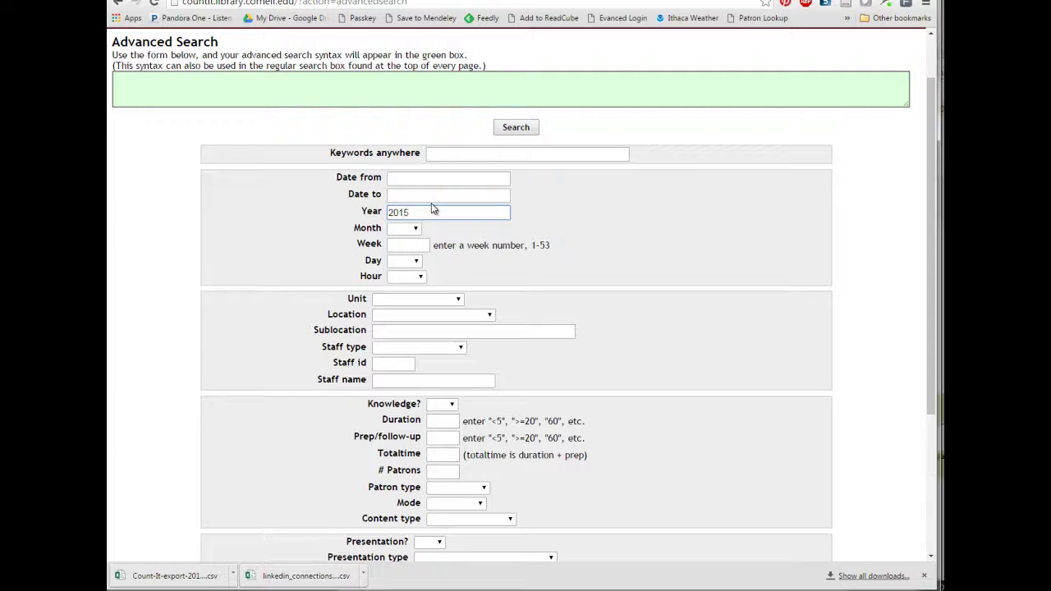
pyautogui.click(448, 299)
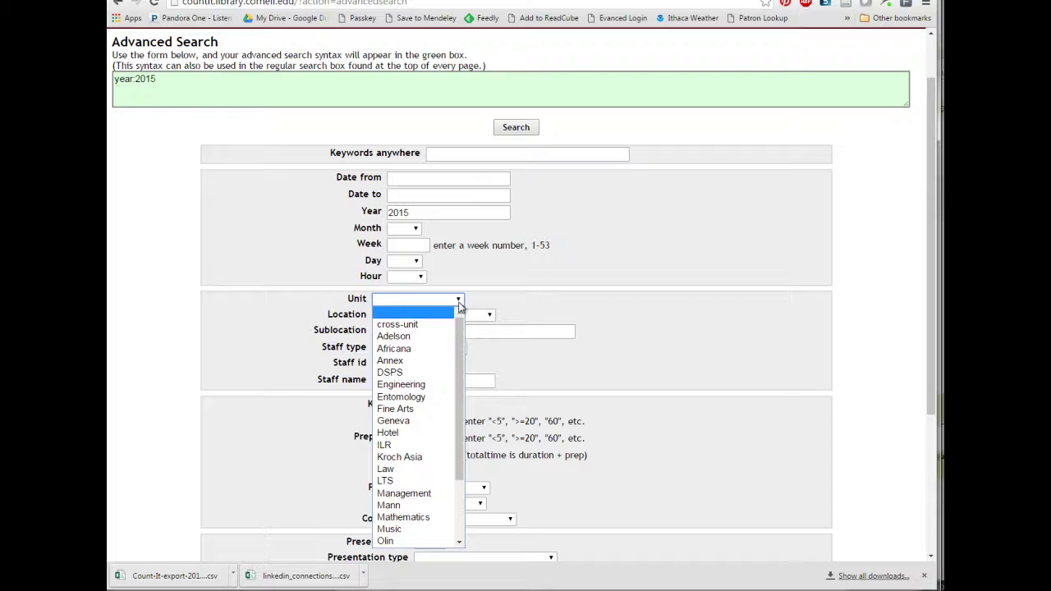
pyautogui.click(420, 504)
# Restrict the search to liaison transactions with the value yes and run it.
pyautogui.scroll(-3, 590, 438)
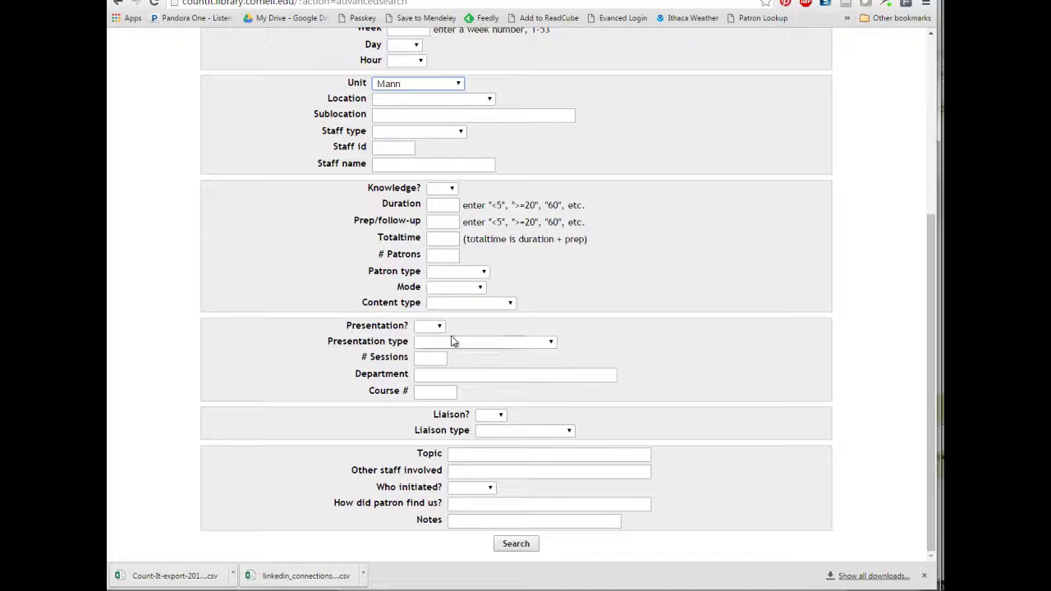
pyautogui.click(494, 416)
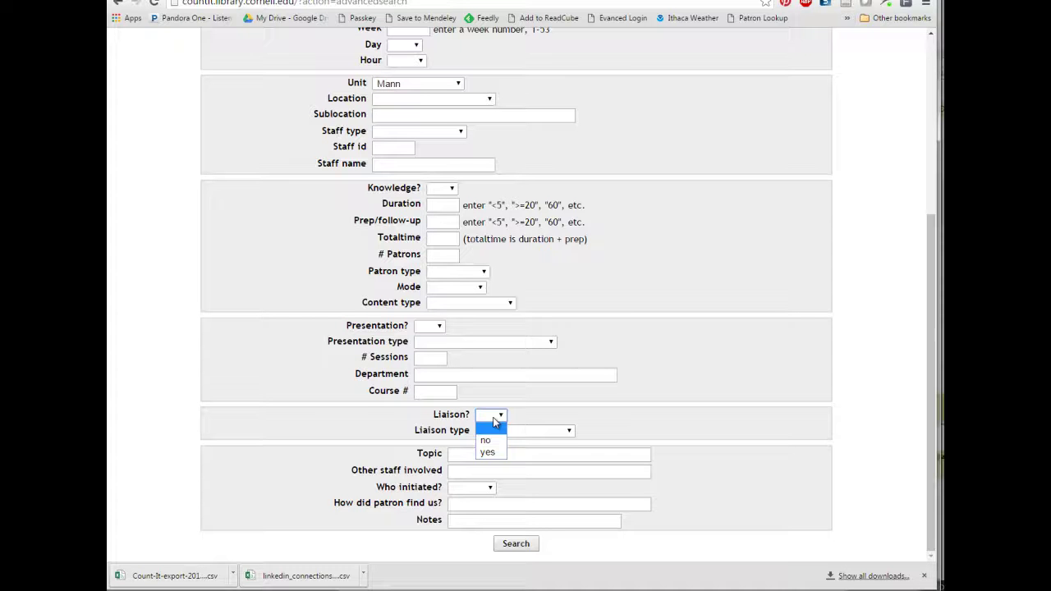
pyautogui.click(496, 429)
pyautogui.click(517, 544)
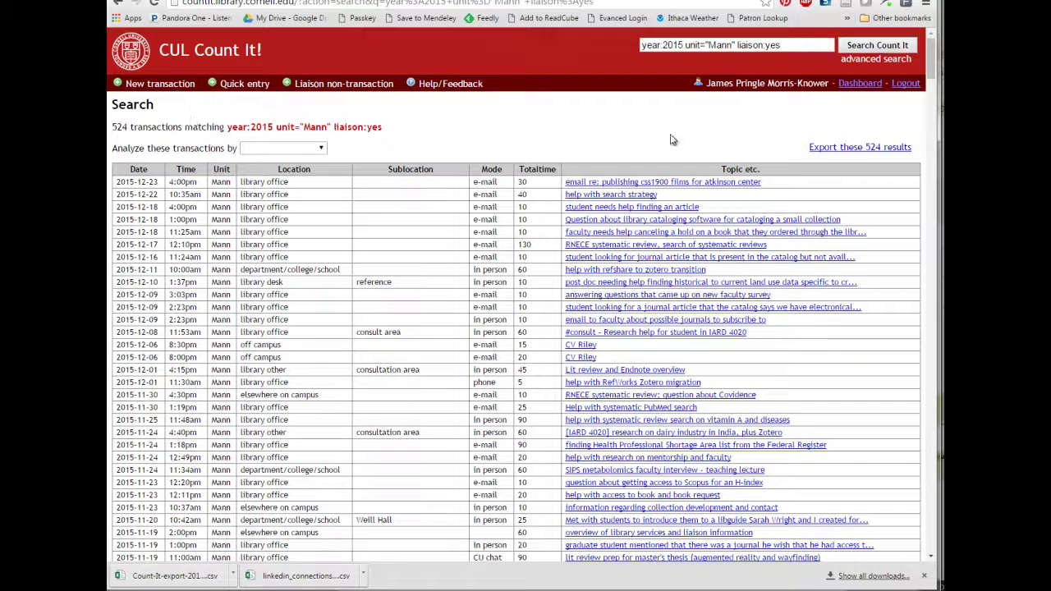
# Export the matching transactions as a CSV file and open the downloaded file in Excel.
pyautogui.click(821, 147)
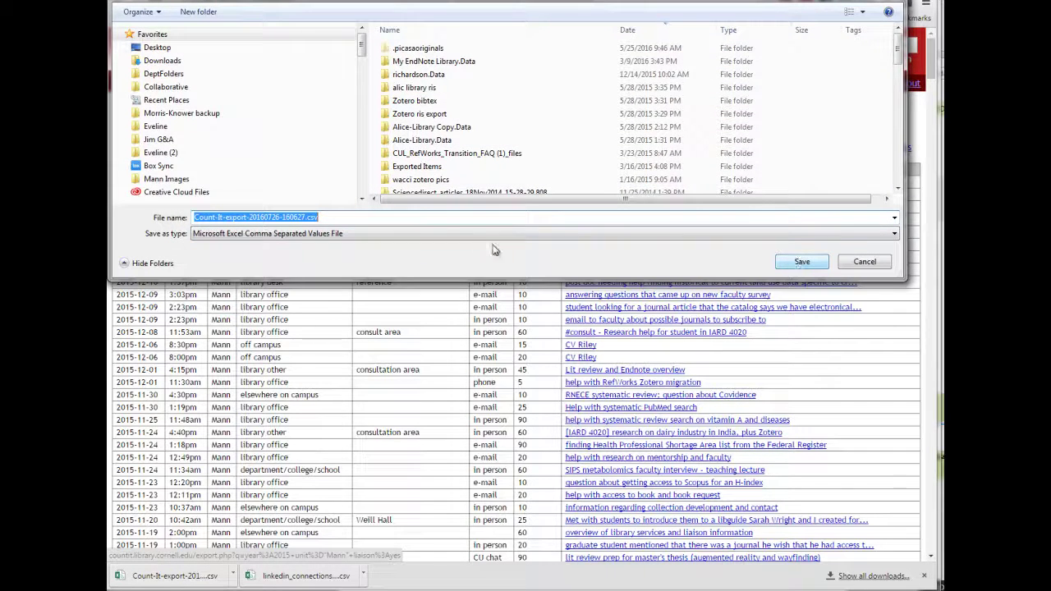
pyautogui.click(802, 261)
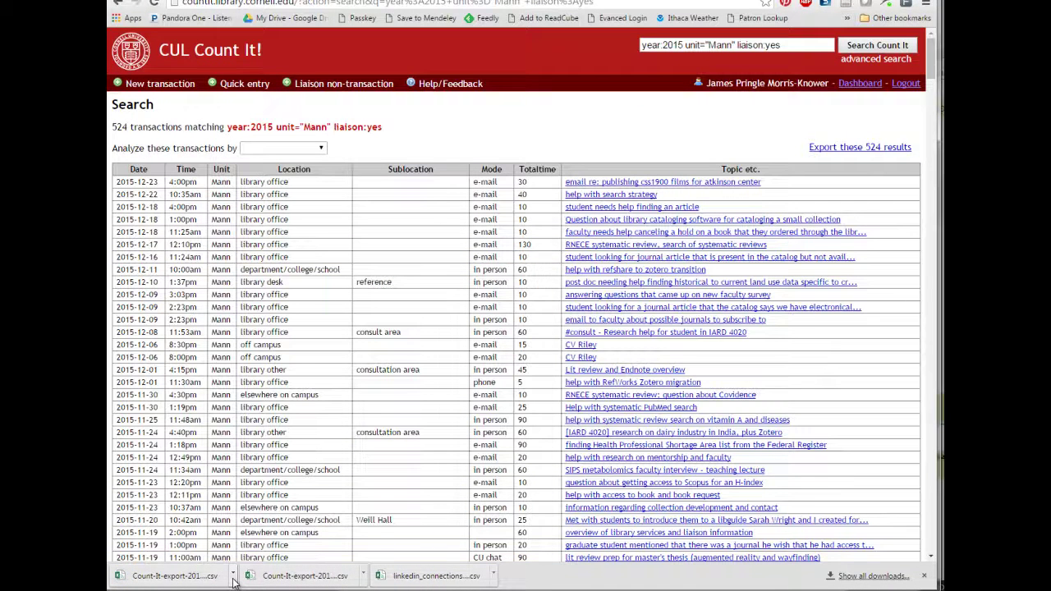
pyautogui.click(233, 578)
pyautogui.click(265, 497)
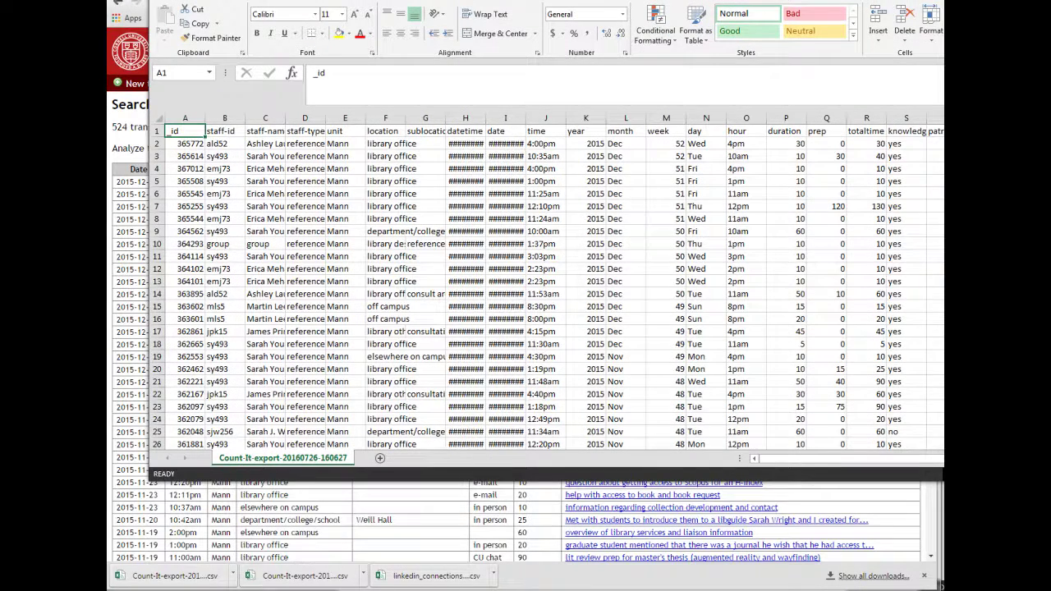
# Copy the whole department column (AF) from the exported data into column A of a new sheet.
pyautogui.moveTo(945, 482); pyautogui.dragTo(937, 585)
pyautogui.moveTo(673, 570); pyautogui.dragTo(804, 572)
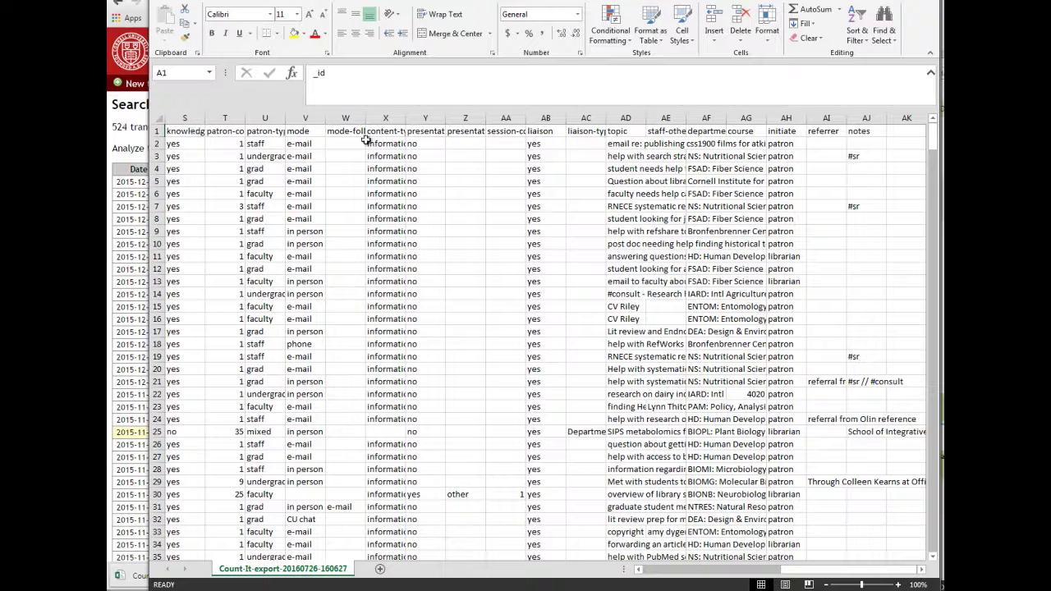
pyautogui.click(705, 118)
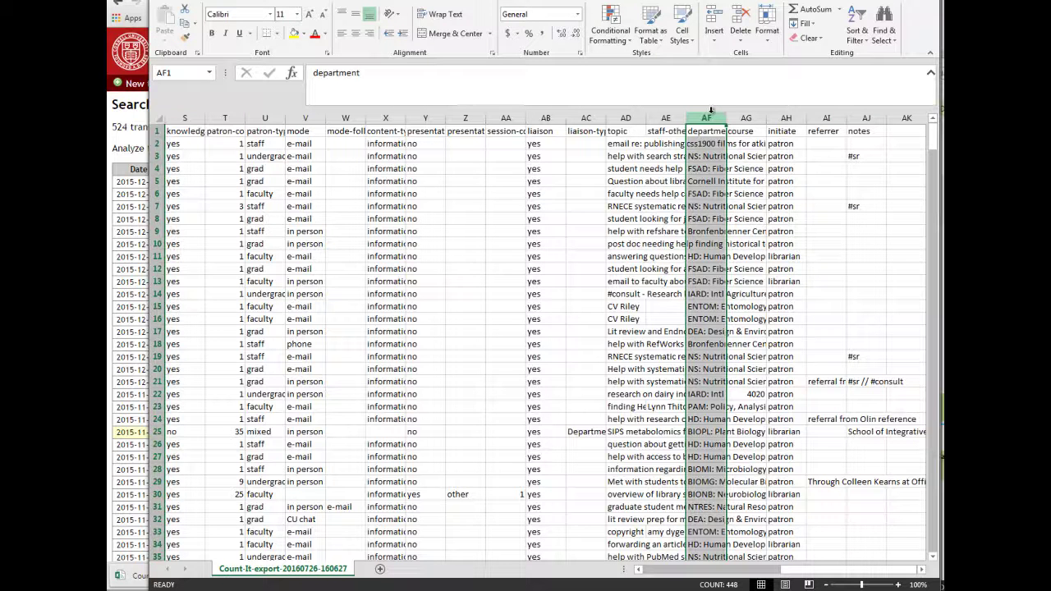
pyautogui.hotkey('ctrl', 'c')
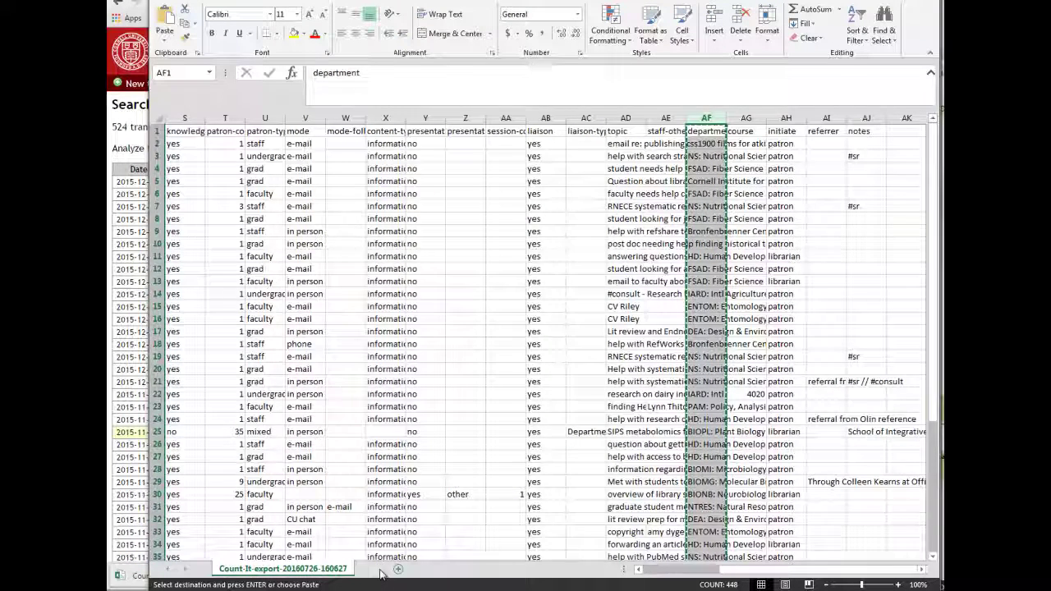
pyautogui.click(379, 569)
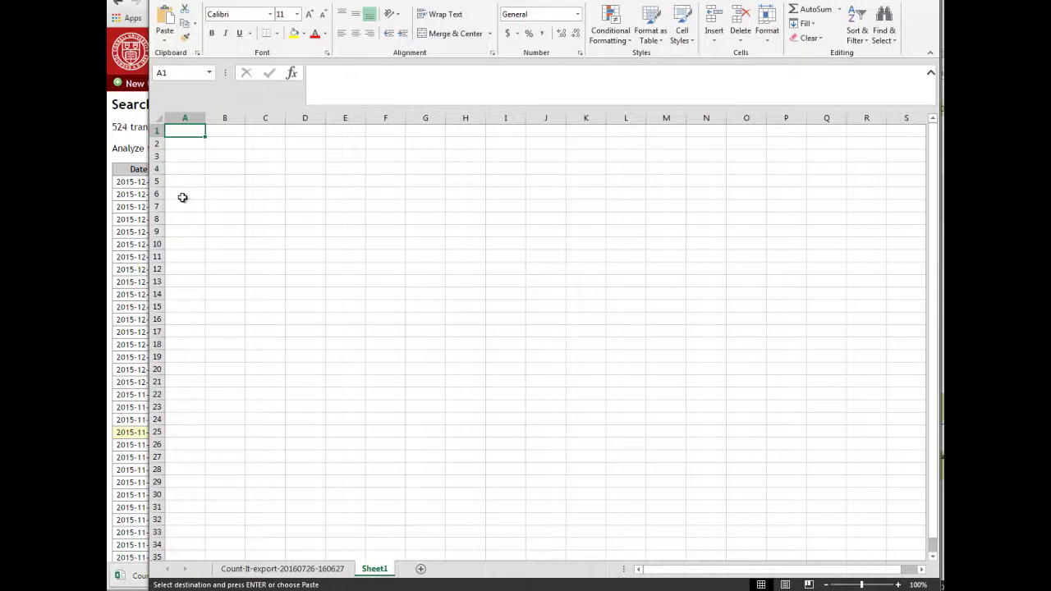
pyautogui.hotkey('ctrl', 'v')
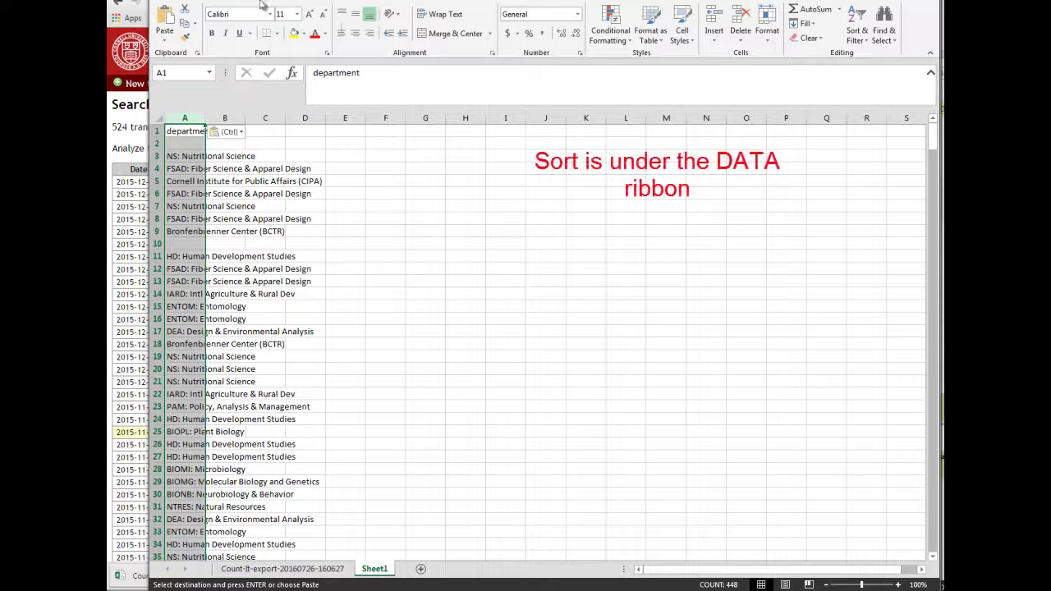
# Sort the pasted column by department from A to Z, treating the first row as a header.
pyautogui.click(409, 3)
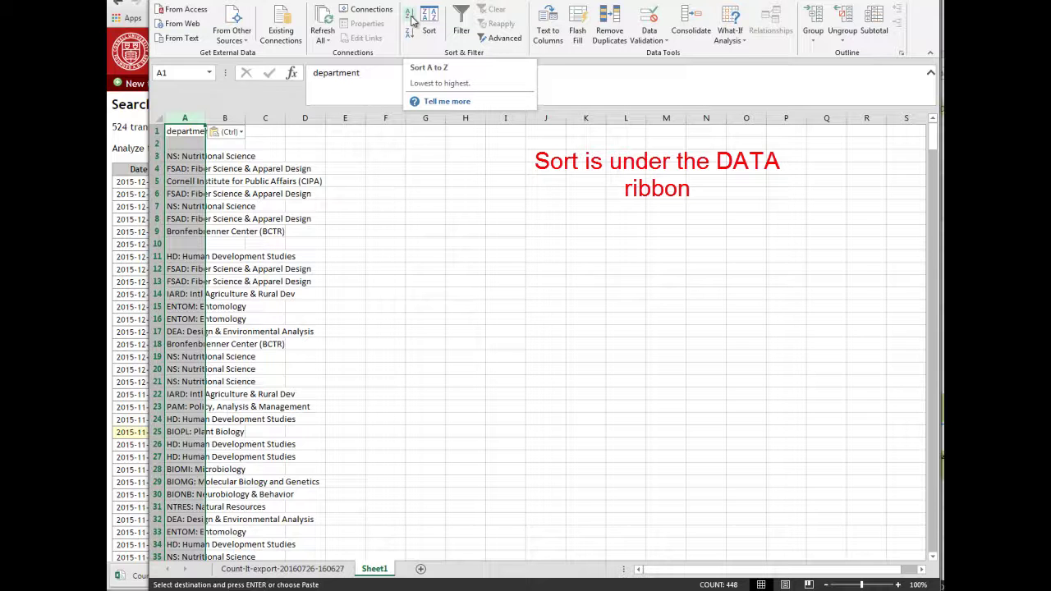
pyautogui.click(428, 24)
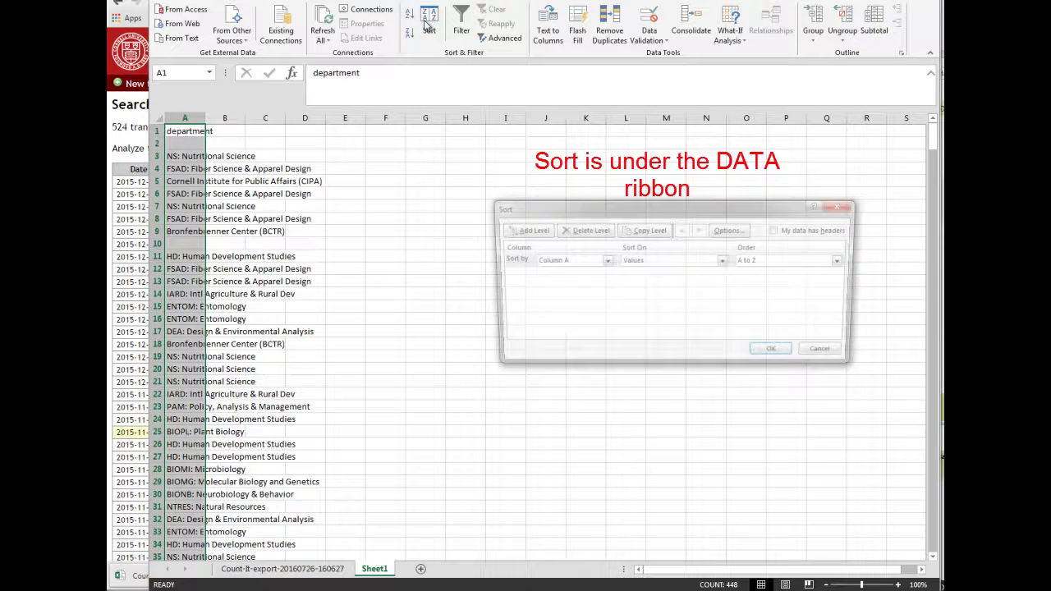
pyautogui.click(778, 231)
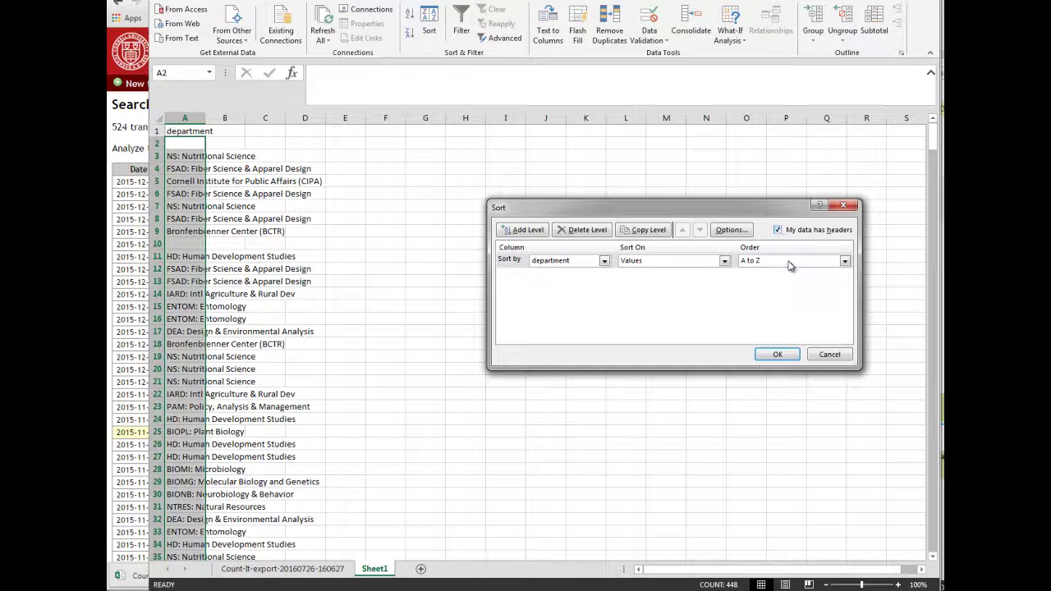
pyautogui.click(789, 358)
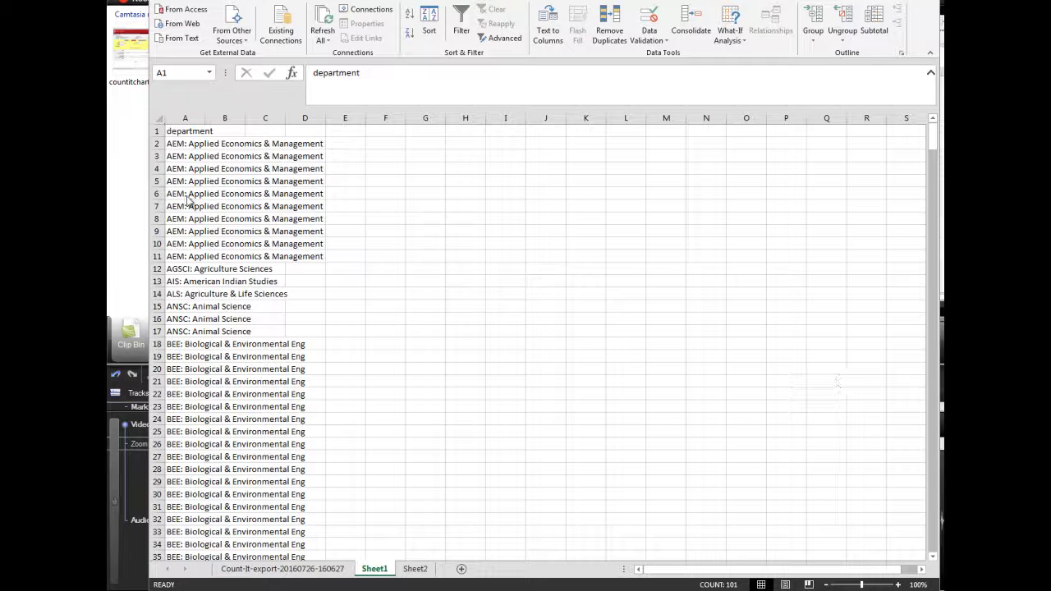
# Copy the block A1:C101 of the sorted department list on Sheet1.
pyautogui.hotkey('ctrl', 'a')
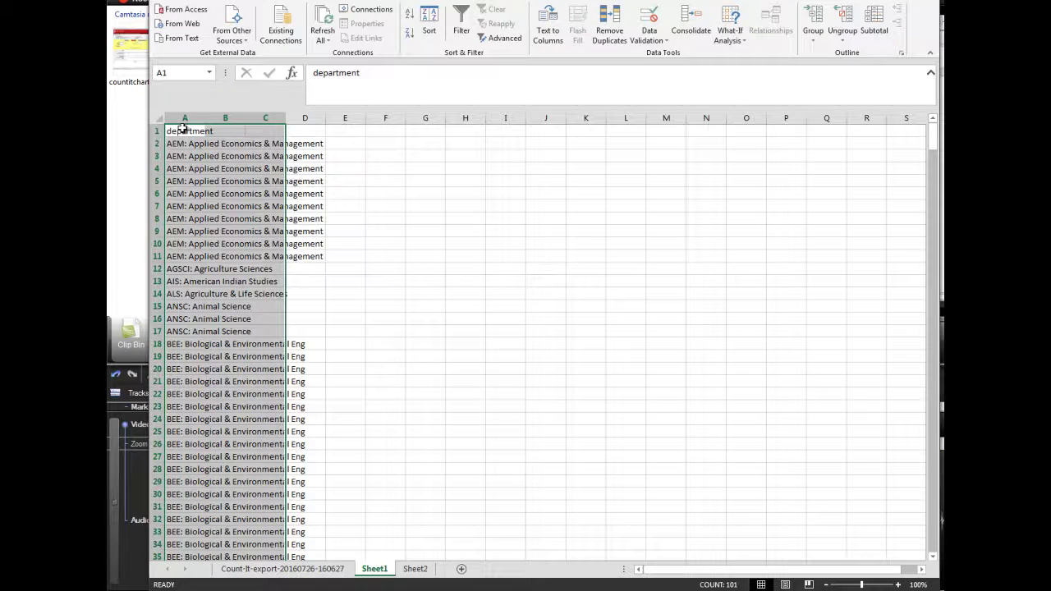
pyautogui.scroll(-16, 348, 262)
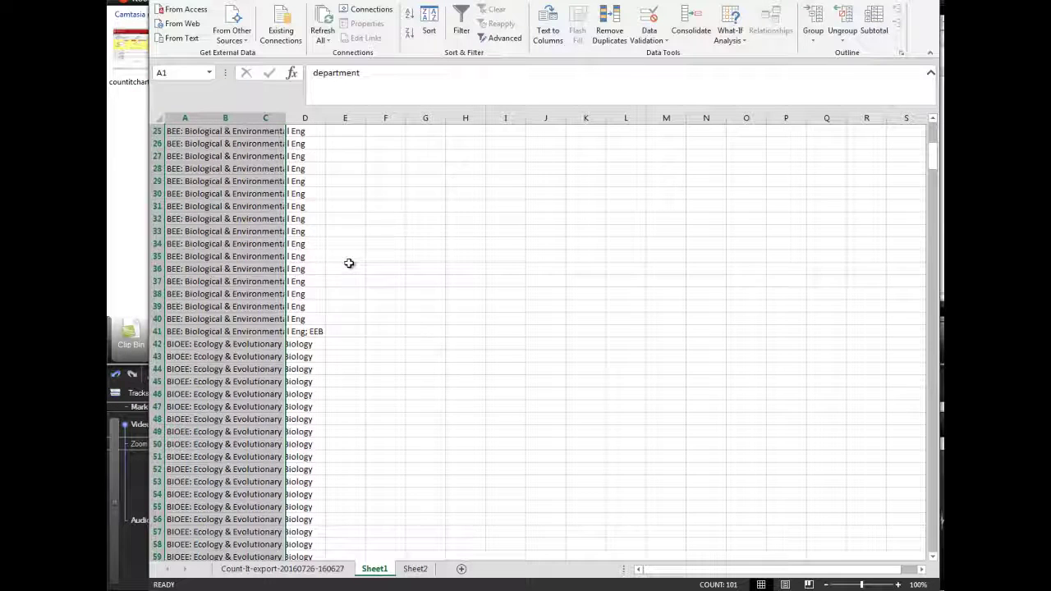
pyautogui.scroll(-11, 351, 262)
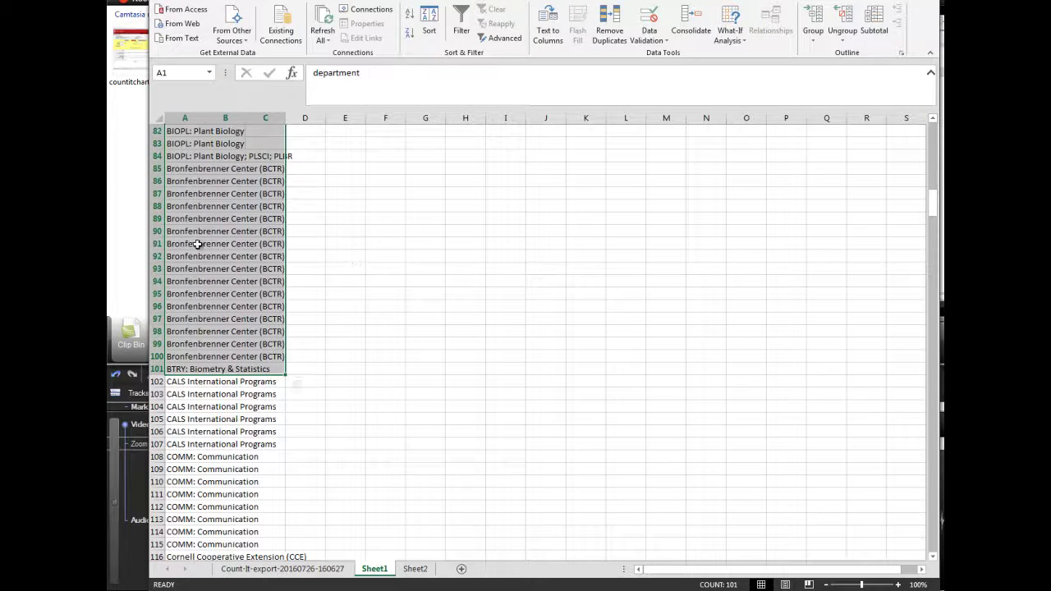
pyautogui.scroll(18, 239, 280)
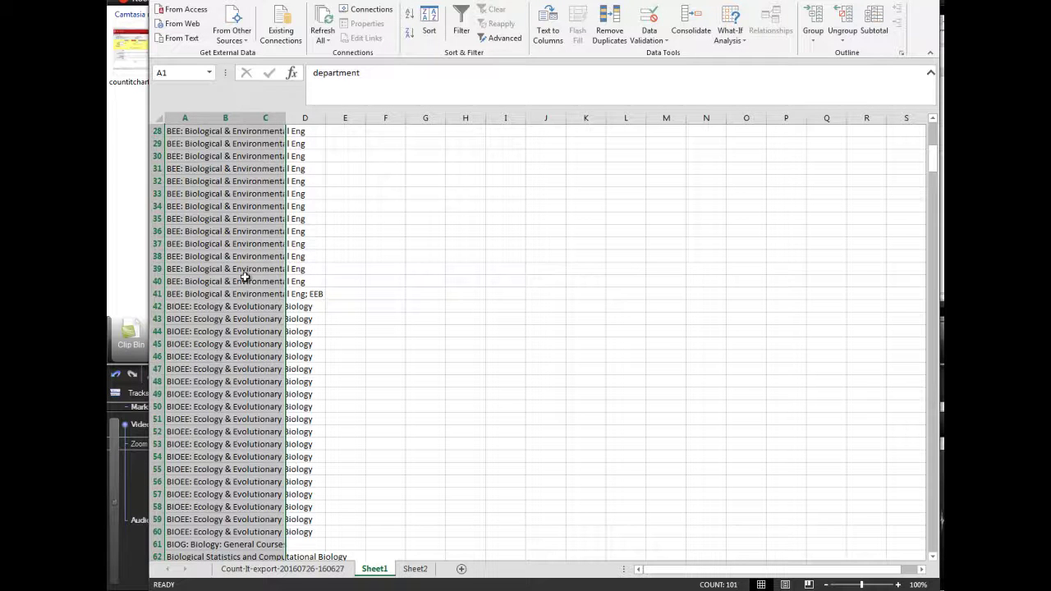
pyautogui.rightClick(230, 275)
pyautogui.click(246, 299)
pyautogui.scroll(9, 247, 345)
# Paste the copied department list into Sheet2 starting at cell A2 and check the pasted rows.
pyautogui.click(405, 569)
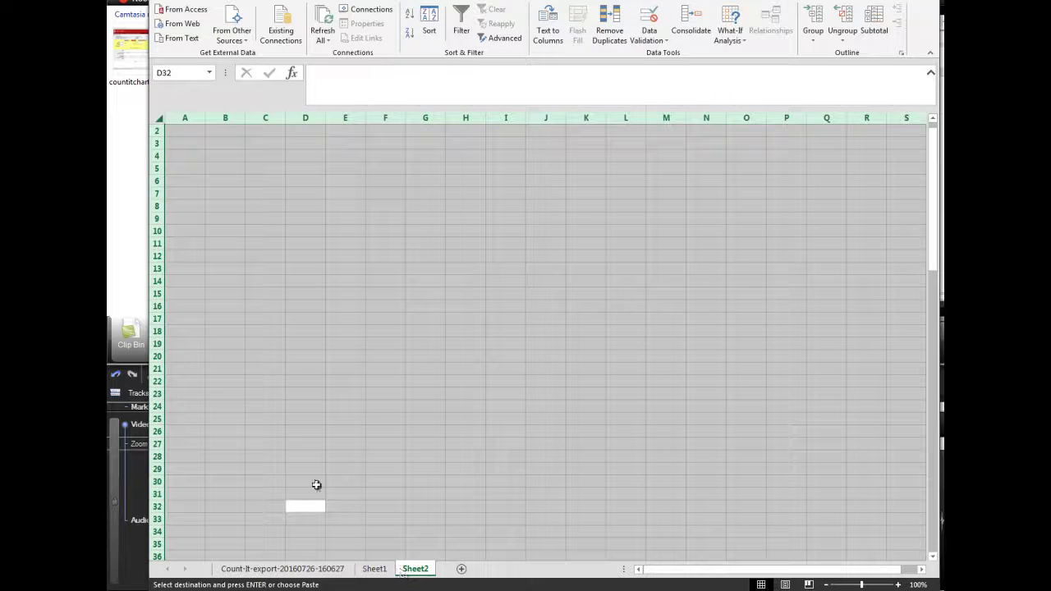
pyautogui.click(200, 133)
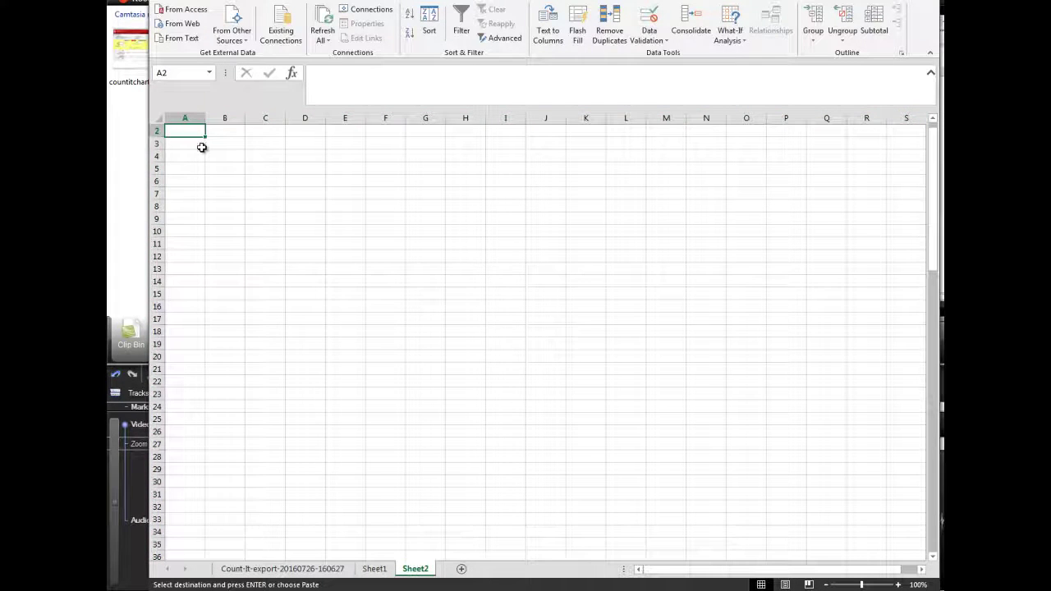
pyautogui.hotkey('ctrl', 'v')
pyautogui.scroll(-14, 392, 308)
pyautogui.scroll(-10, 395, 306)
pyautogui.scroll(11, 398, 305)
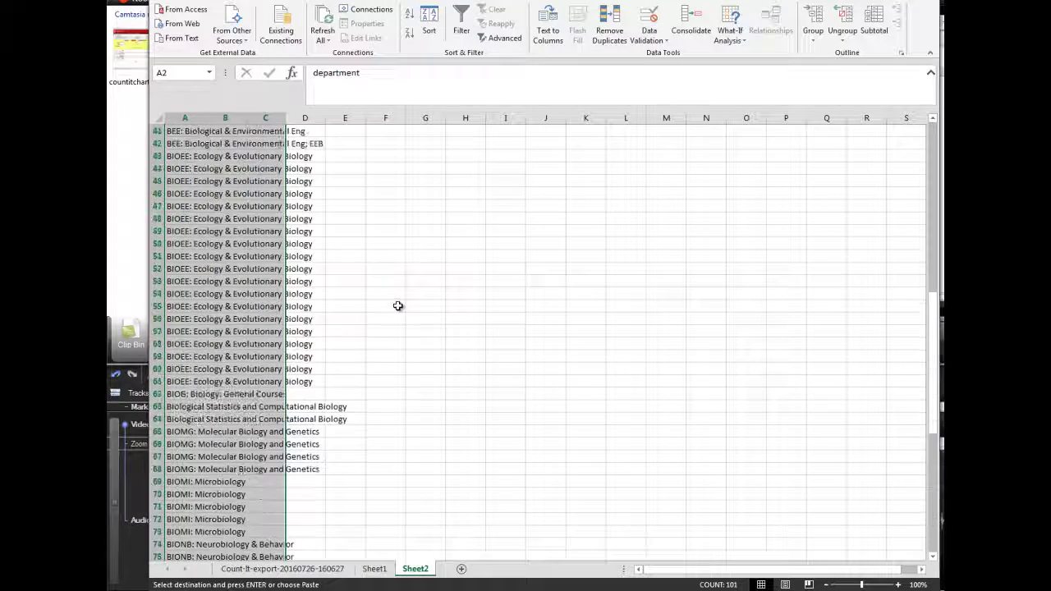
pyautogui.scroll(13, 397, 306)
# Use an advanced filter on the column A departments to copy unique records only to cell F2 of Sheet2.
pyautogui.click(186, 118)
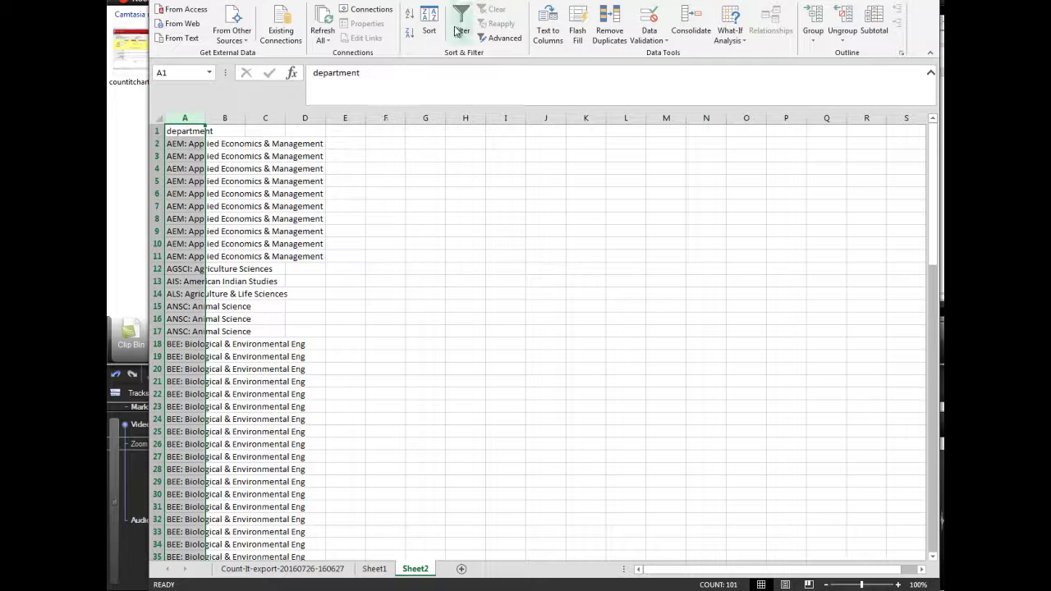
pyautogui.click(511, 40)
pyautogui.click(480, 281)
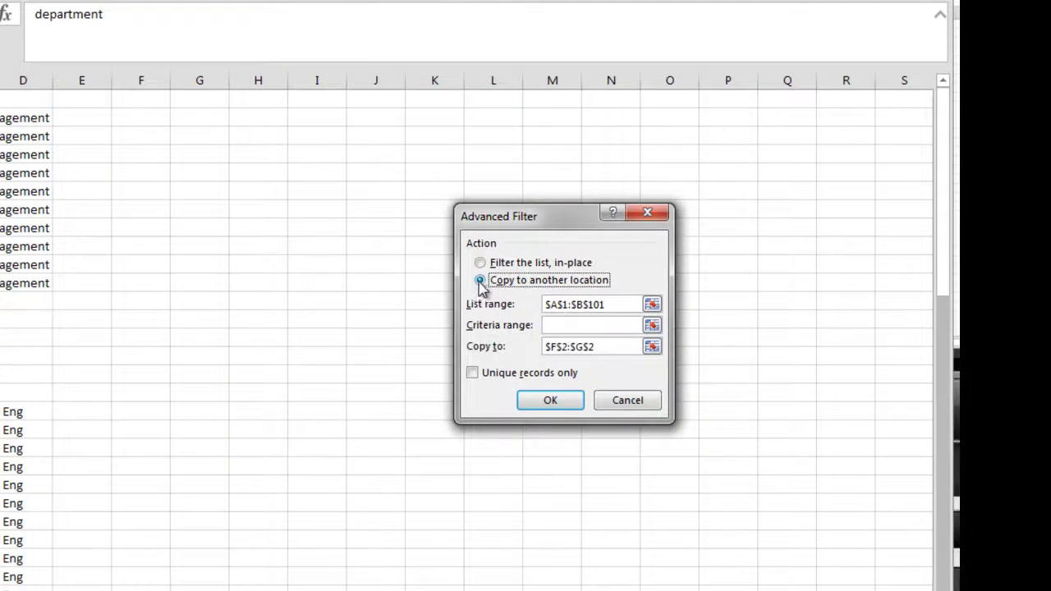
pyautogui.moveTo(600, 347); pyautogui.dragTo(507, 335)
pyautogui.press('BackSpace')
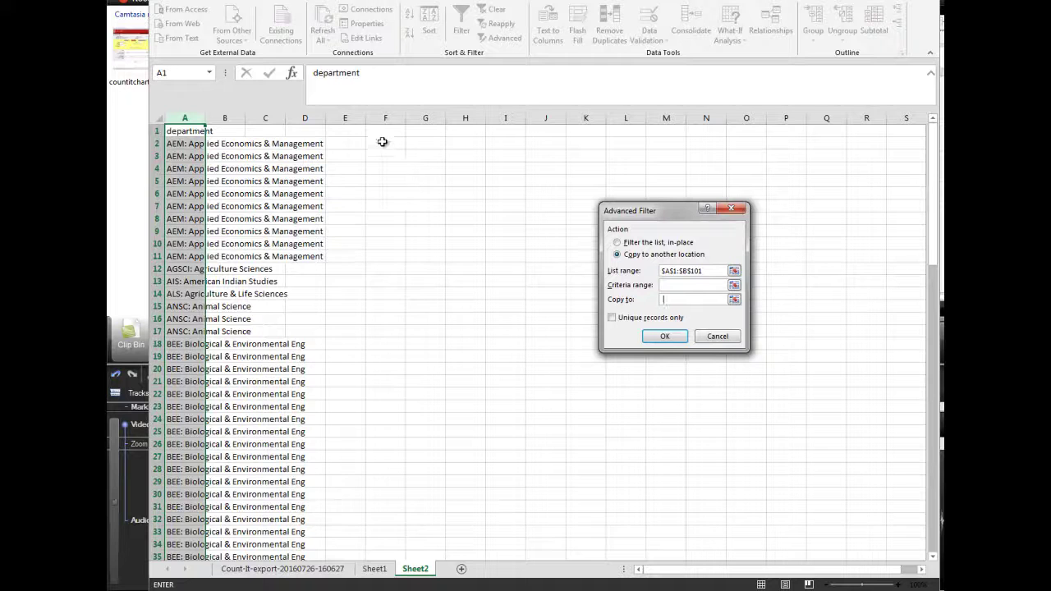
pyautogui.click(380, 144)
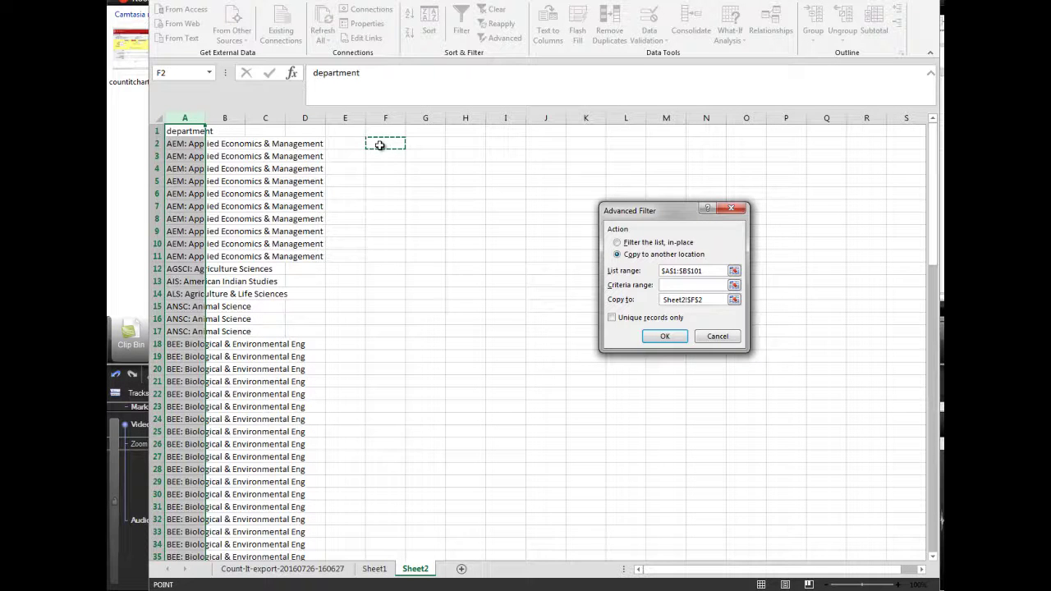
pyautogui.click(611, 318)
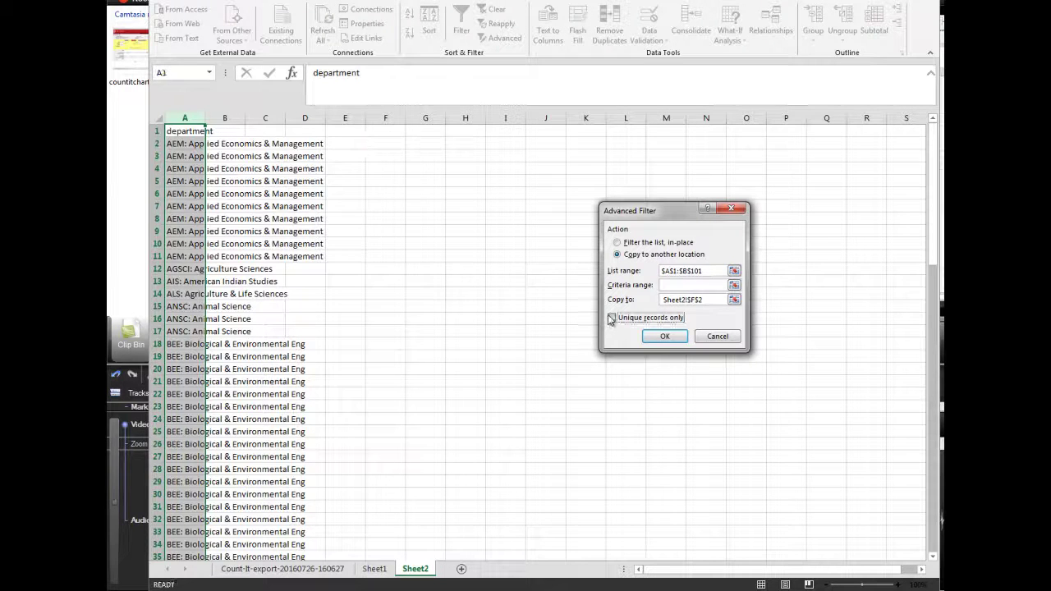
pyautogui.click(665, 337)
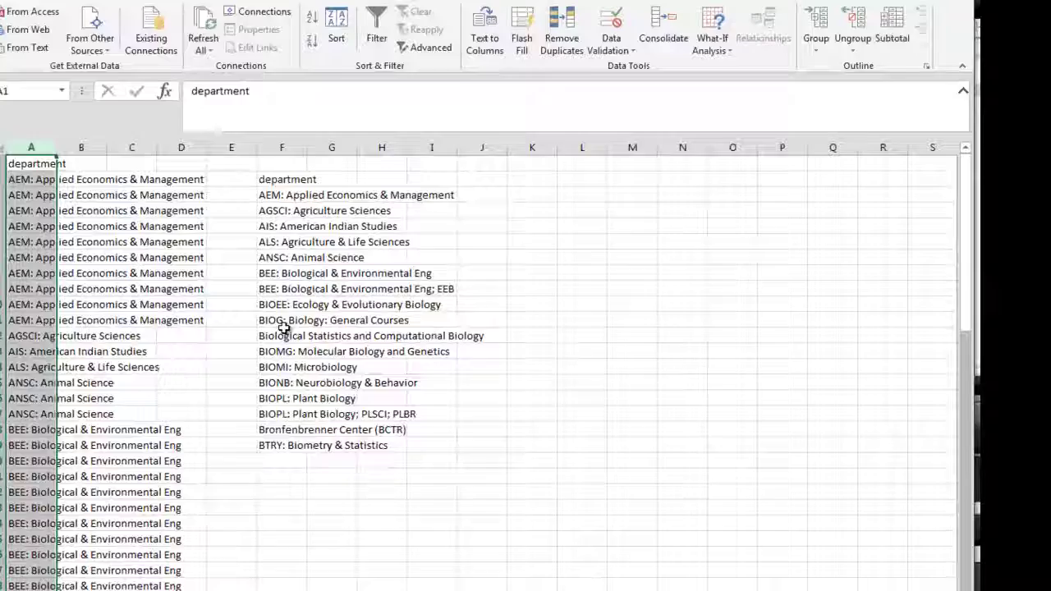
# Enter the header Count in K2 of Sheet2 and begin a COUNTIF formula across the range K3:K19.
pyautogui.click(589, 143)
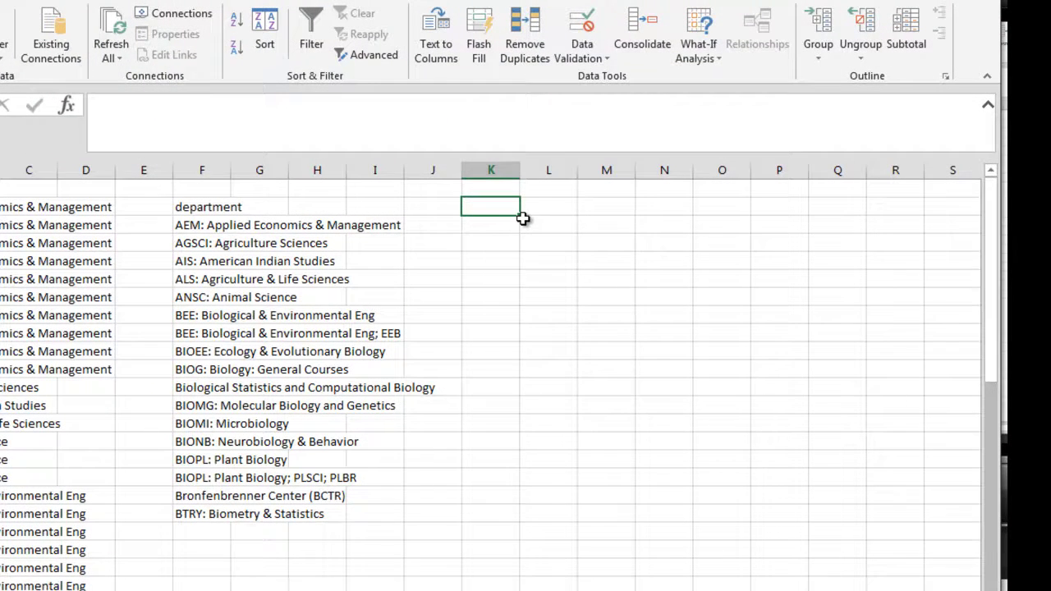
pyautogui.write('Count')
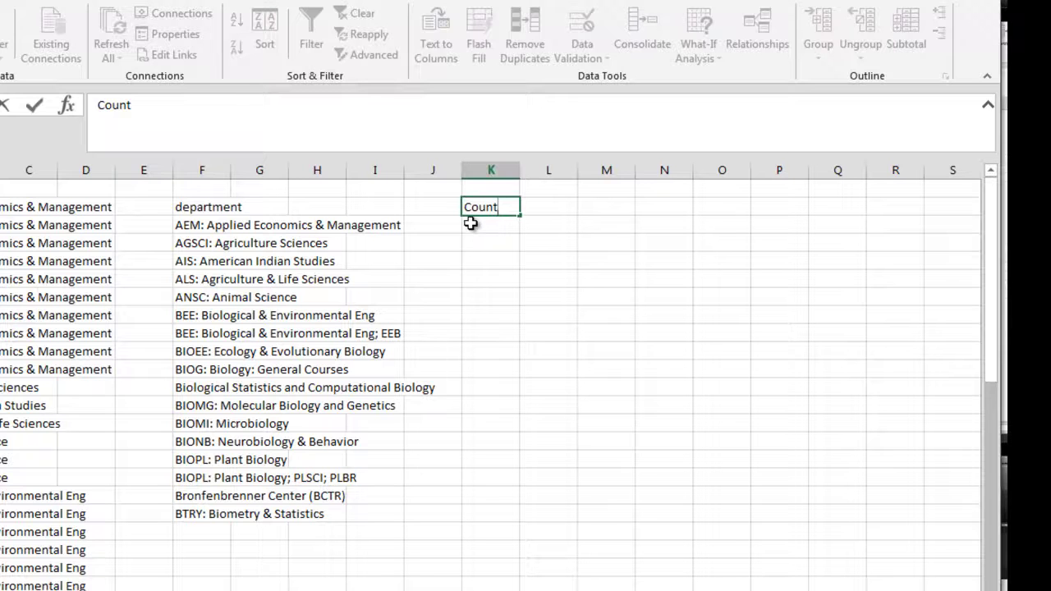
pyautogui.moveTo(472, 229); pyautogui.dragTo(487, 511)
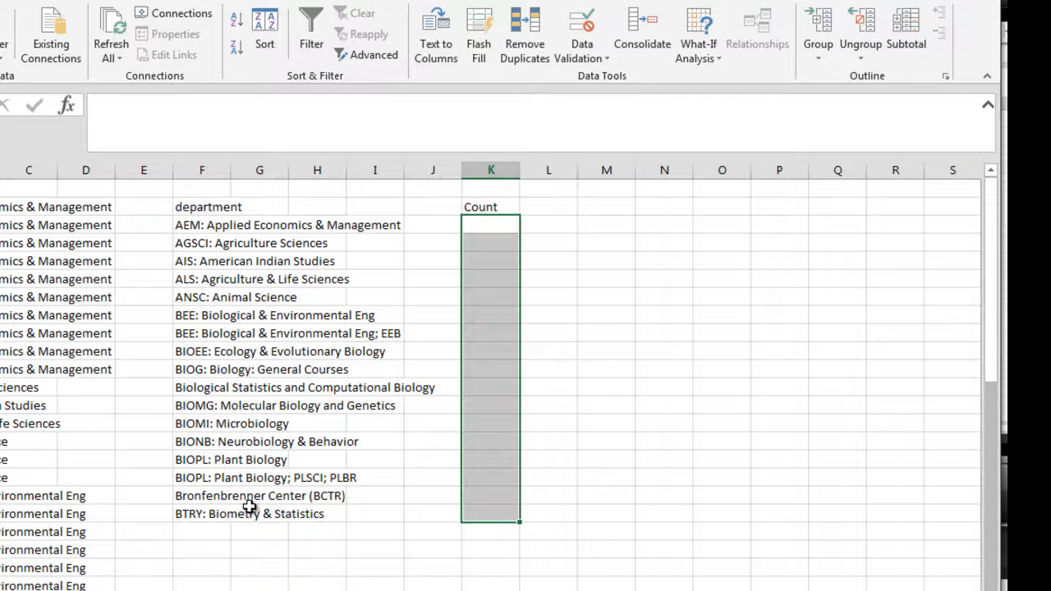
pyautogui.click(141, 111)
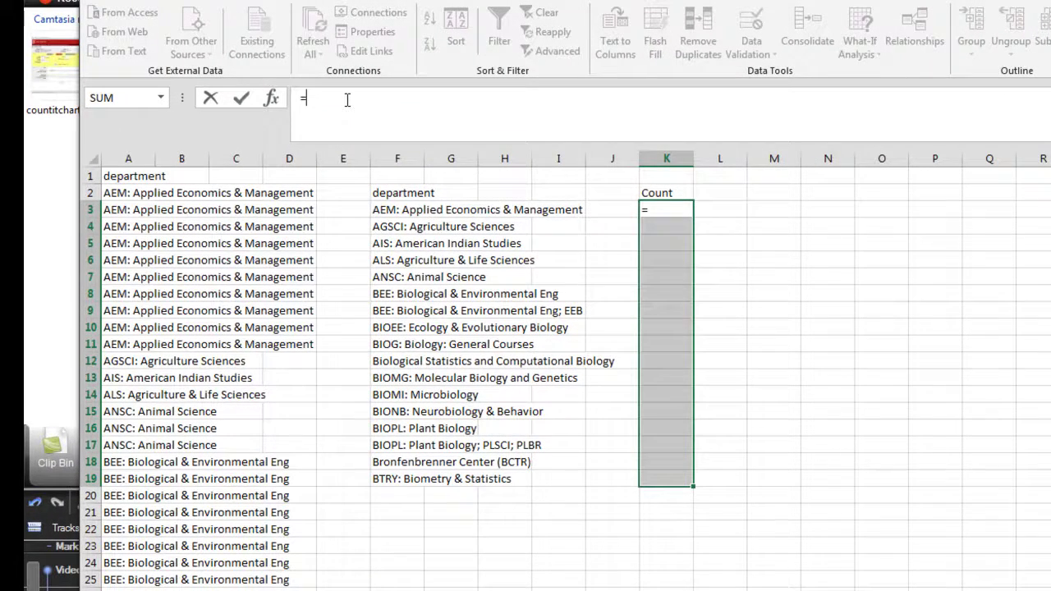
pyautogui.write('count')
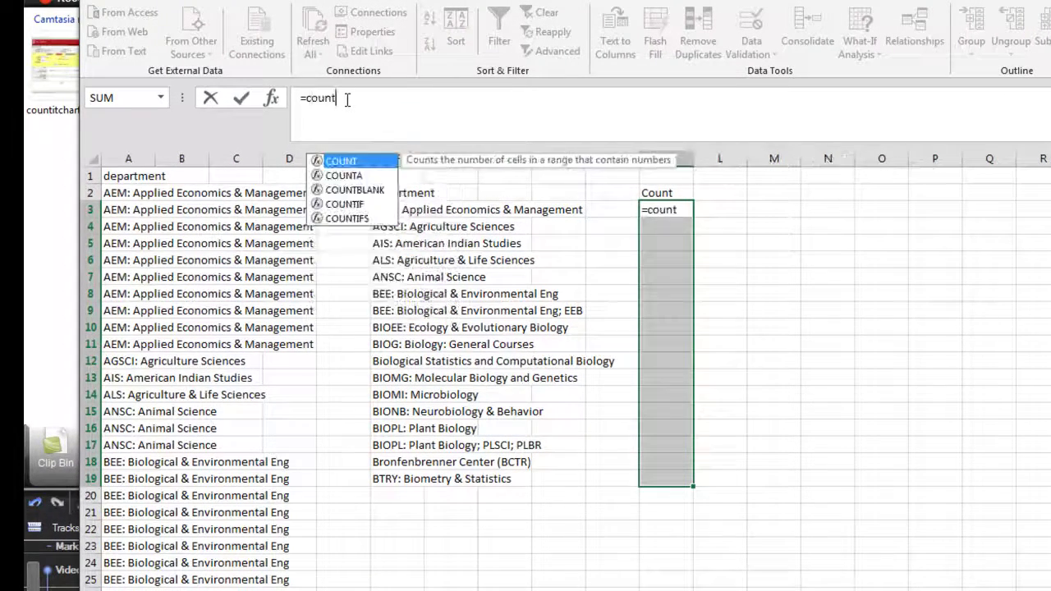
pyautogui.write('if')
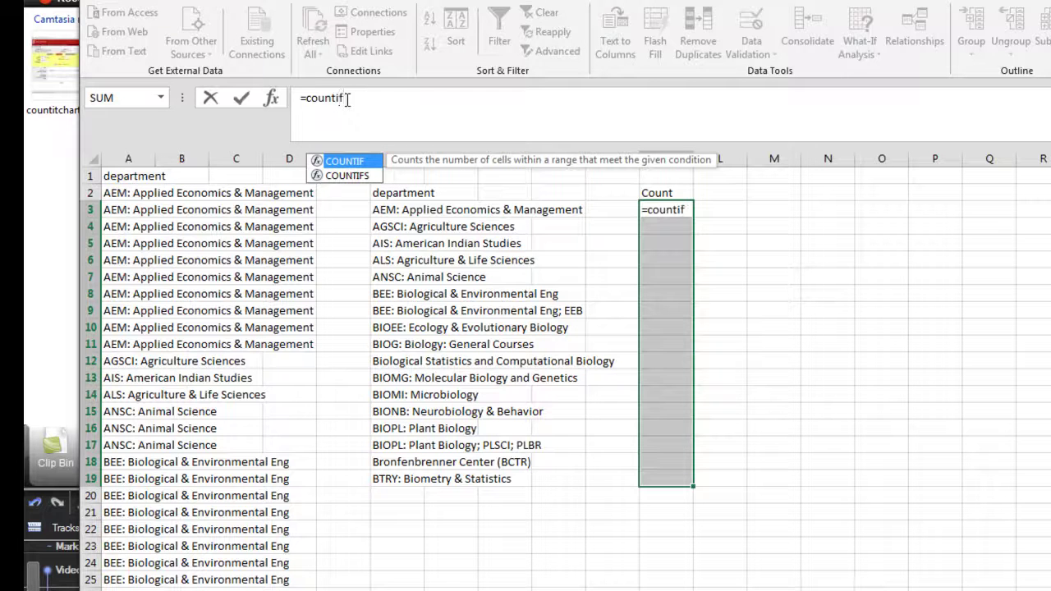
pyautogui.write('(')
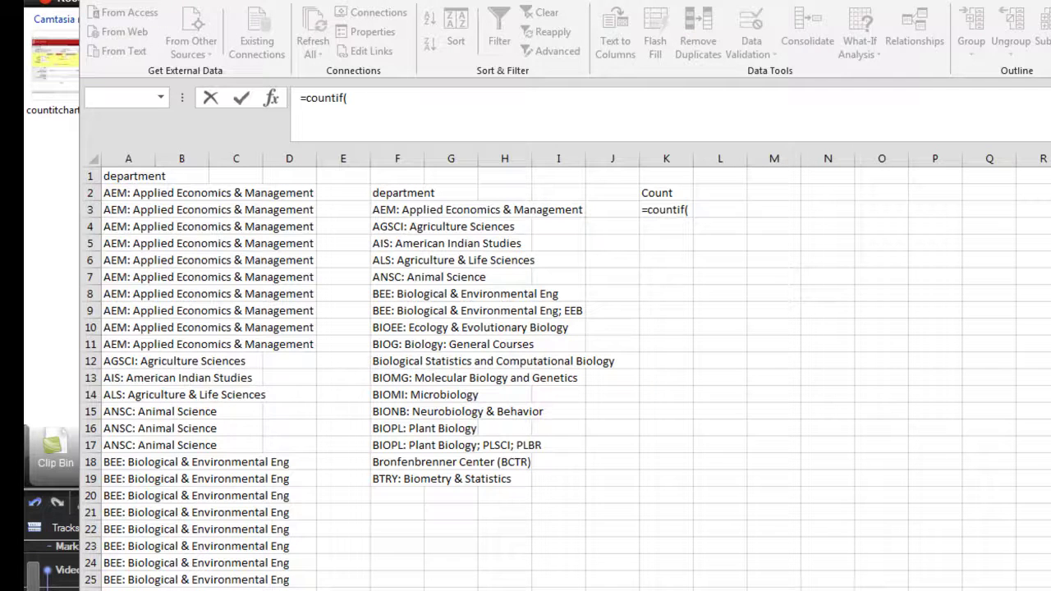
# Complete COUNTIF with range A2:C101 and criteria F3:H19, entering it as an array formula in K3:K19.
pyautogui.click(386, 97)
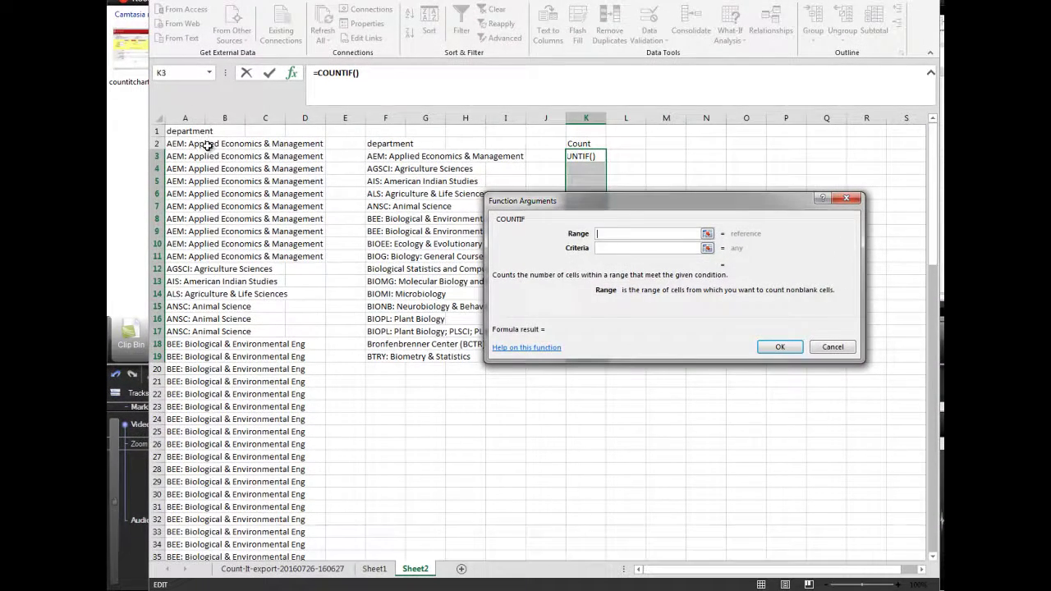
pyautogui.moveTo(179, 145); pyautogui.dragTo(268, 520)
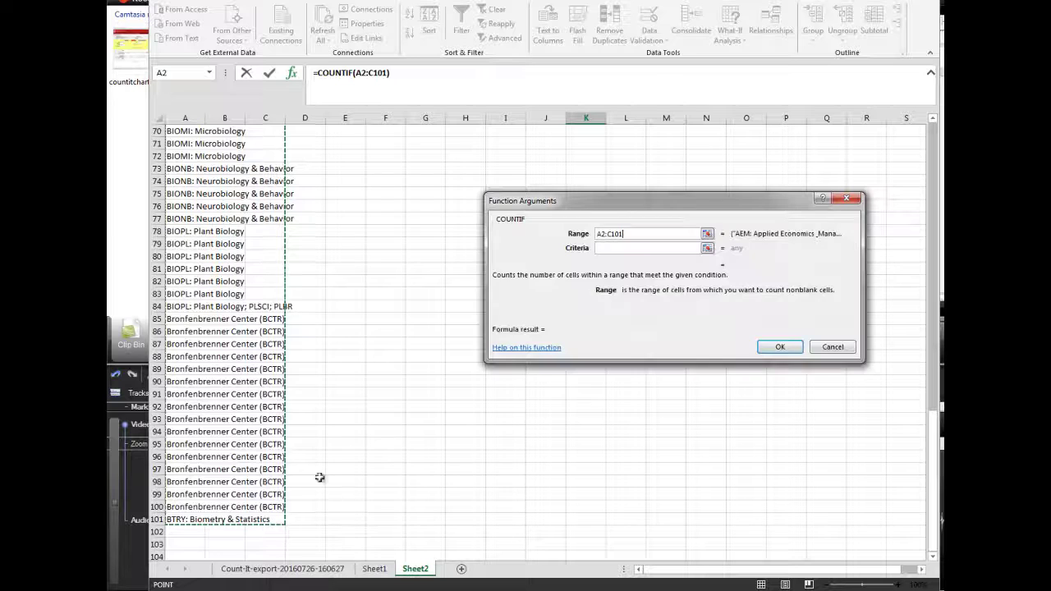
pyautogui.click(611, 250)
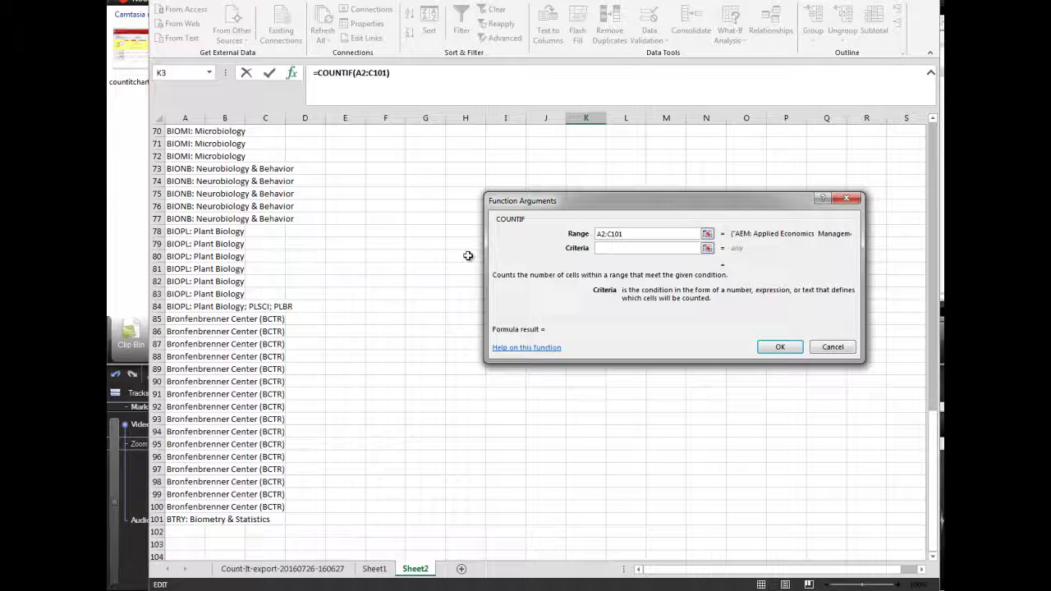
pyautogui.scroll(20, 382, 238)
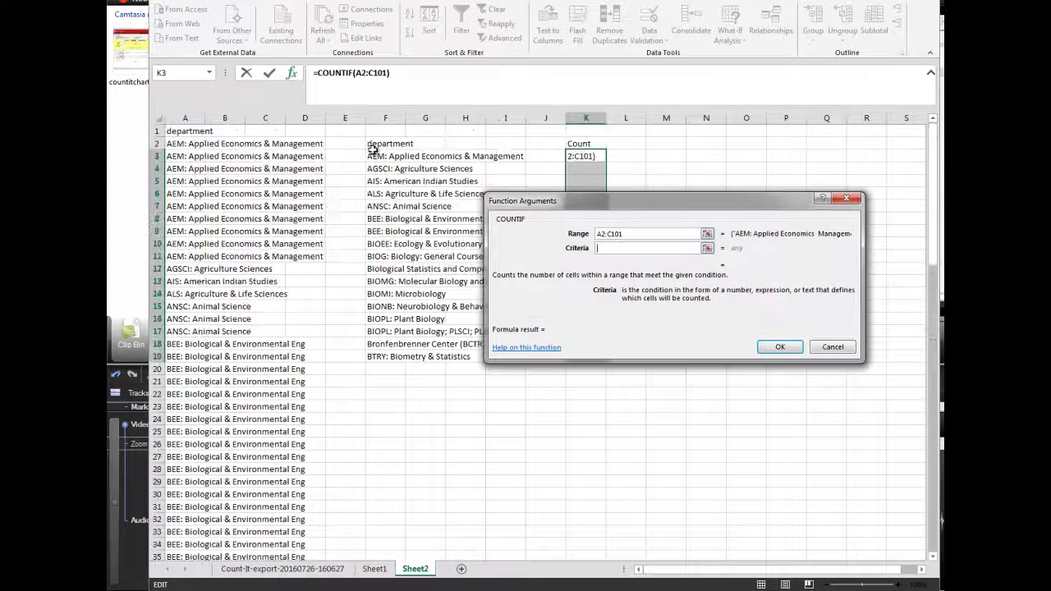
pyautogui.moveTo(368, 155); pyautogui.dragTo(458, 357)
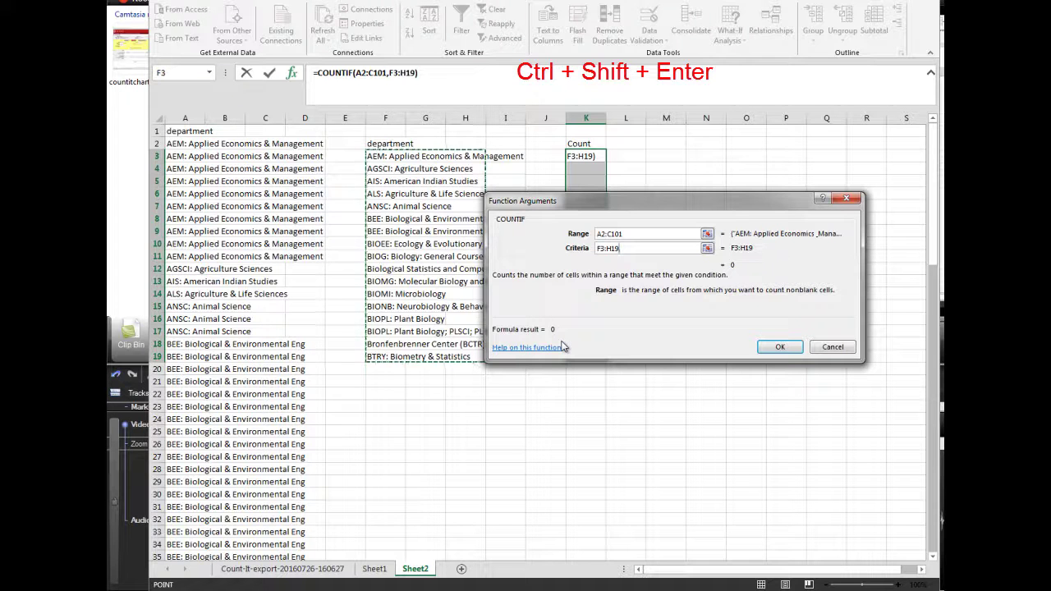
pyautogui.hotkey('ctrl', 'shift', 'Return')
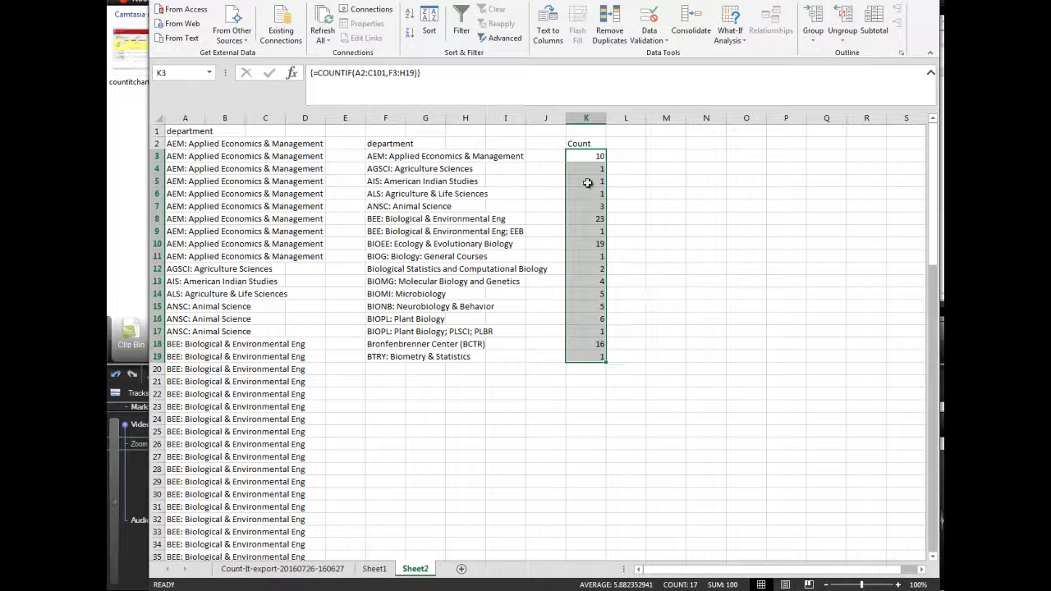
# Copy columns F through K of Sheet2 and add a new worksheet for the department counts.
pyautogui.click(371, 143)
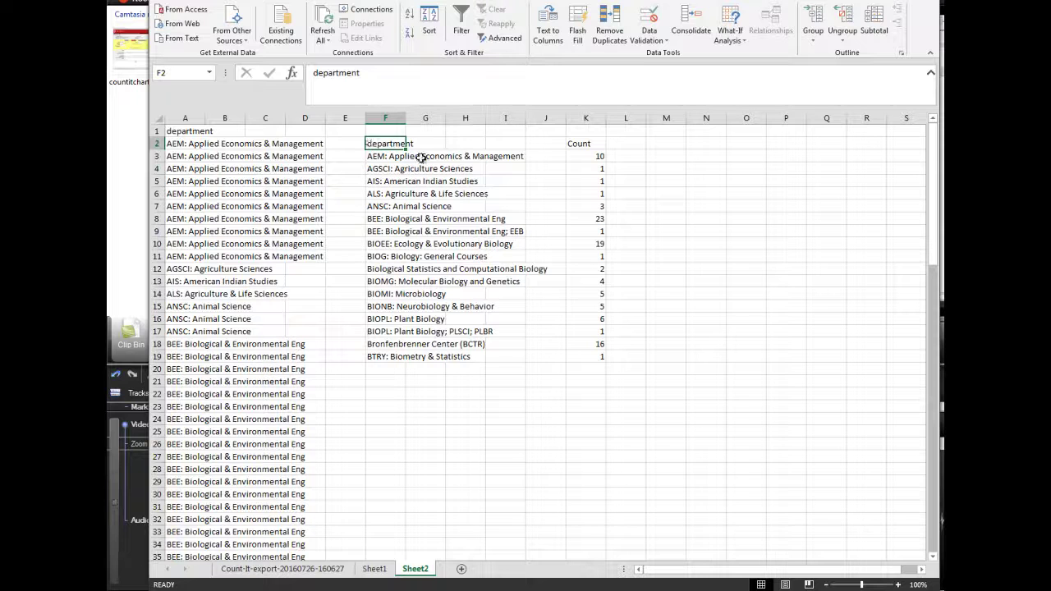
pyautogui.keyDown('shift'); pyautogui.click(590, 118); pyautogui.keyUp('shift')
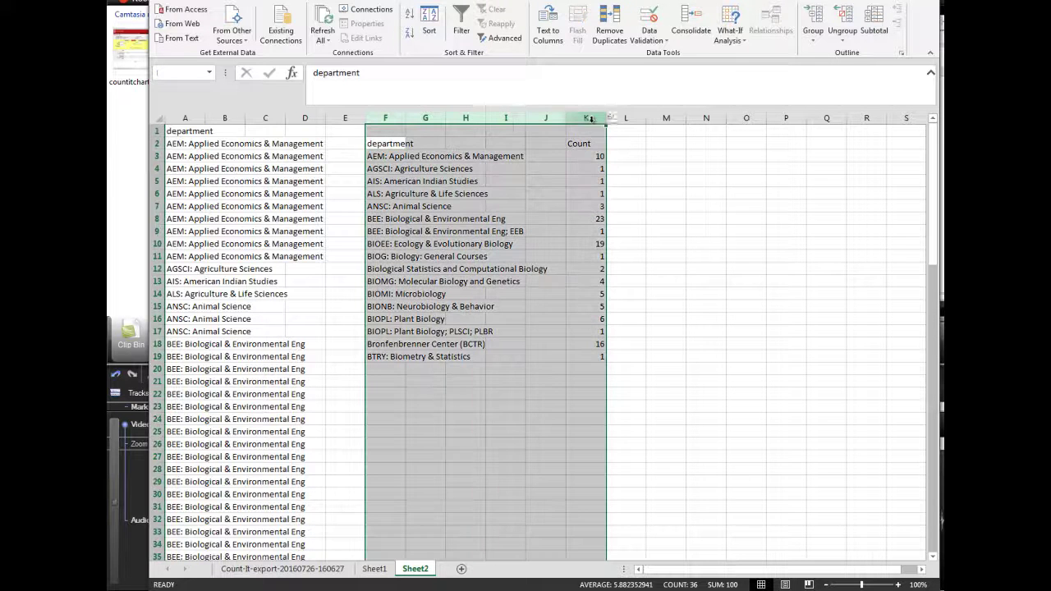
pyautogui.rightClick(452, 136)
pyautogui.click(462, 149)
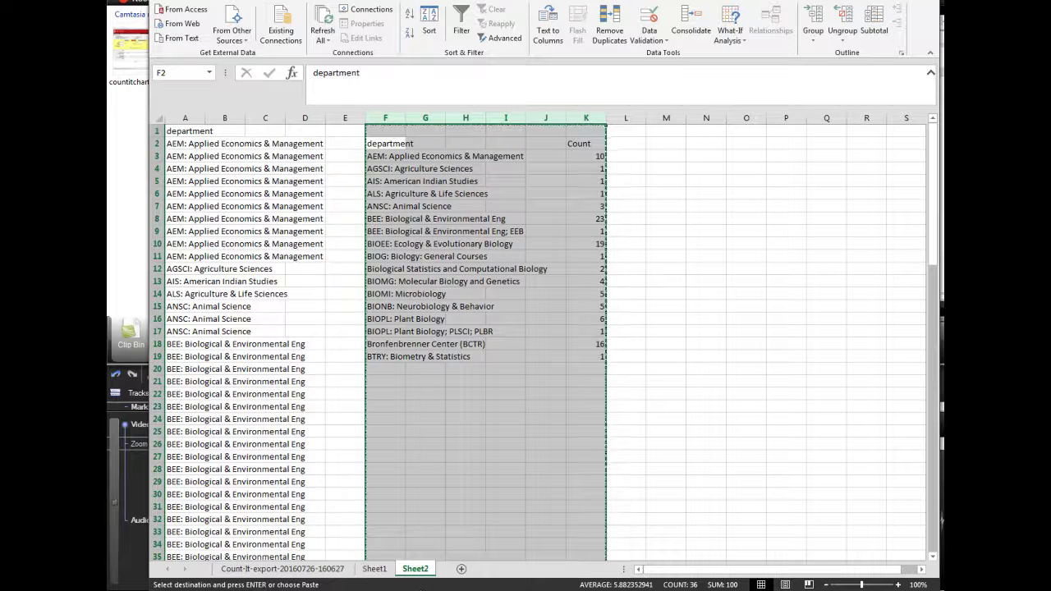
pyautogui.click(491, 568)
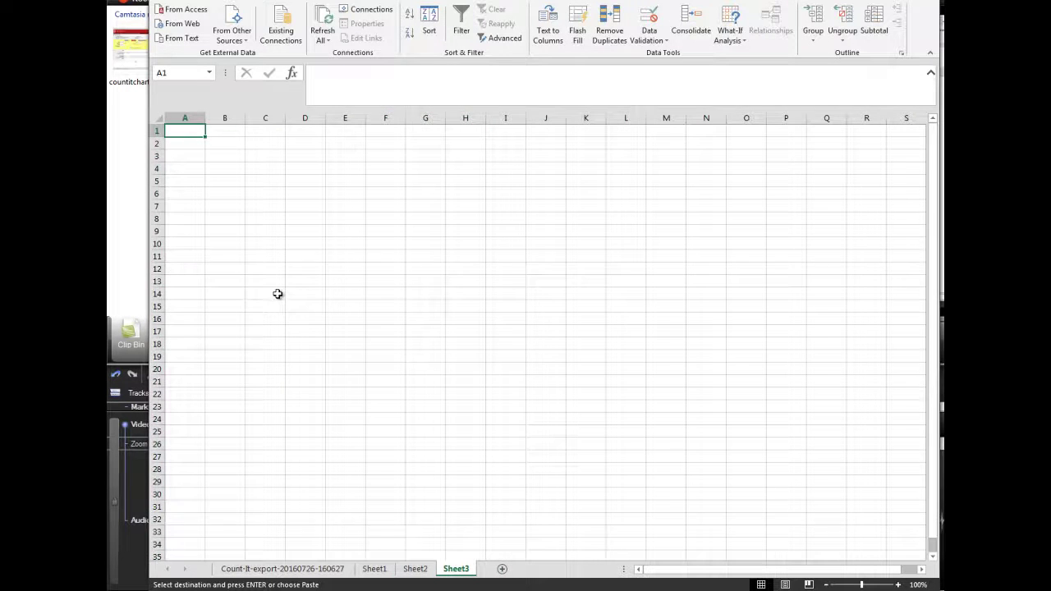
# Paste the copied department and count columns into Sheet3 from A1 as values only.
pyautogui.hotkey('ctrl', 'v')
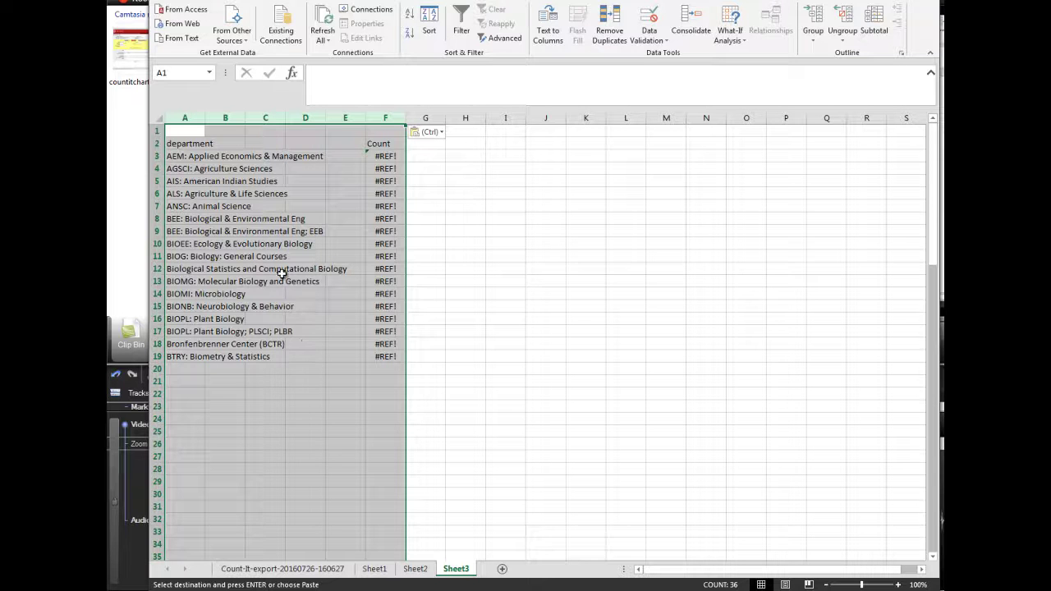
pyautogui.hotkey('ctrl', 'z')
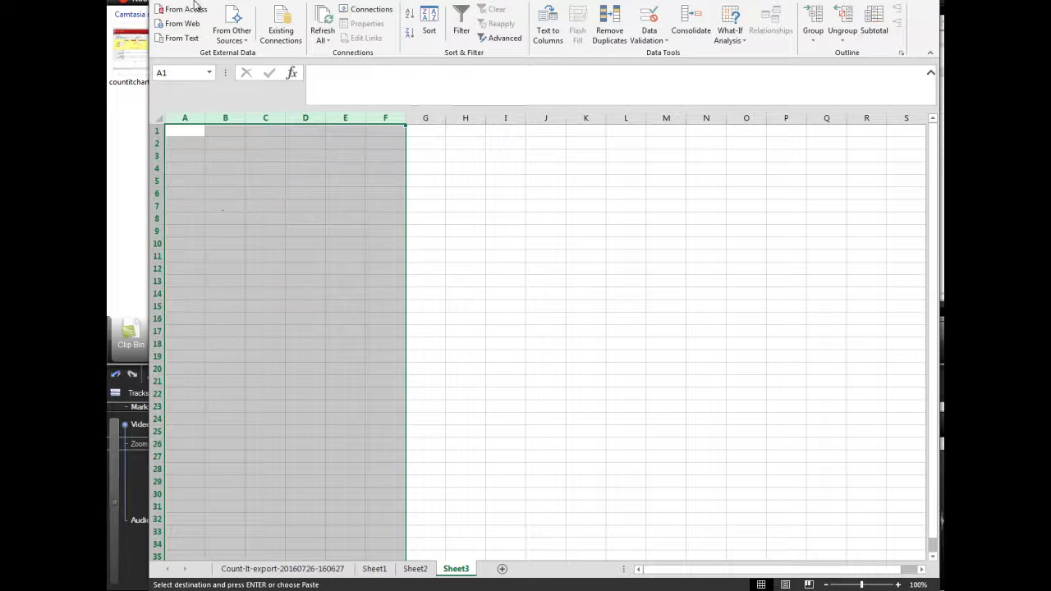
pyautogui.rightClick(234, 217)
pyautogui.click(280, 265)
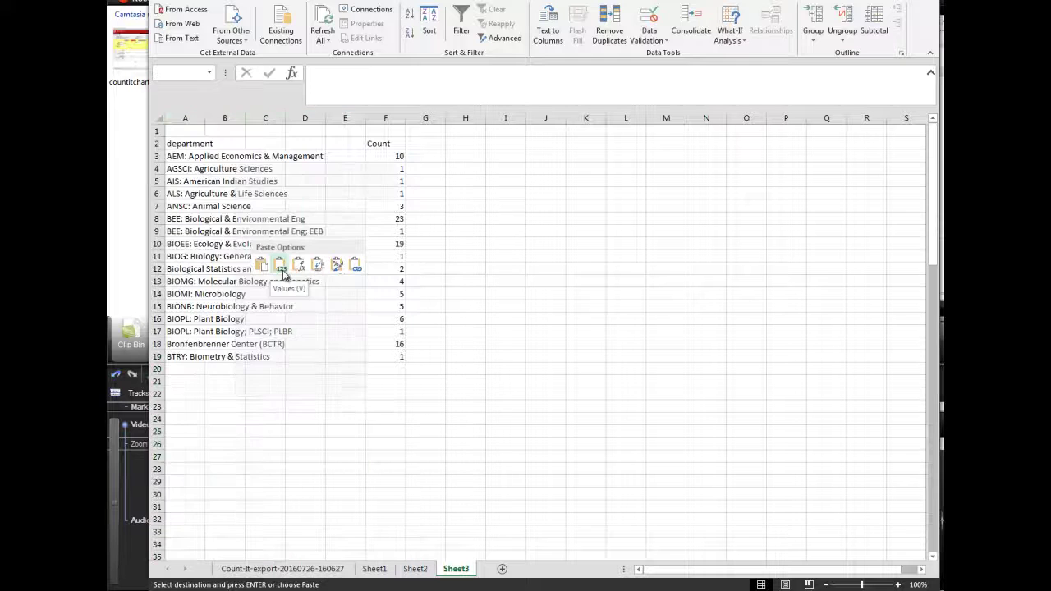
pyautogui.click(281, 267)
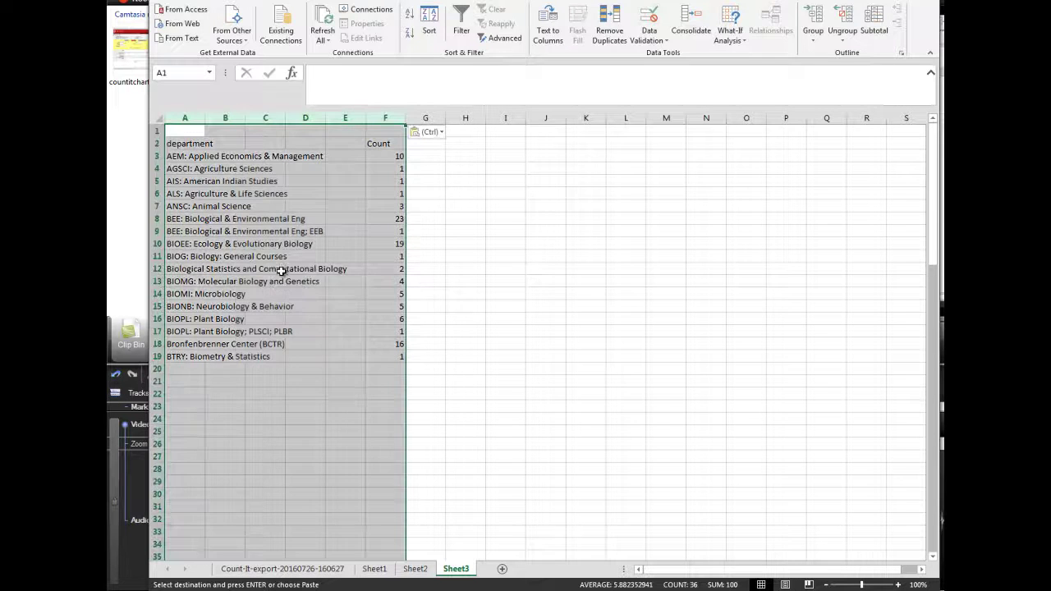
pyautogui.click(435, 328)
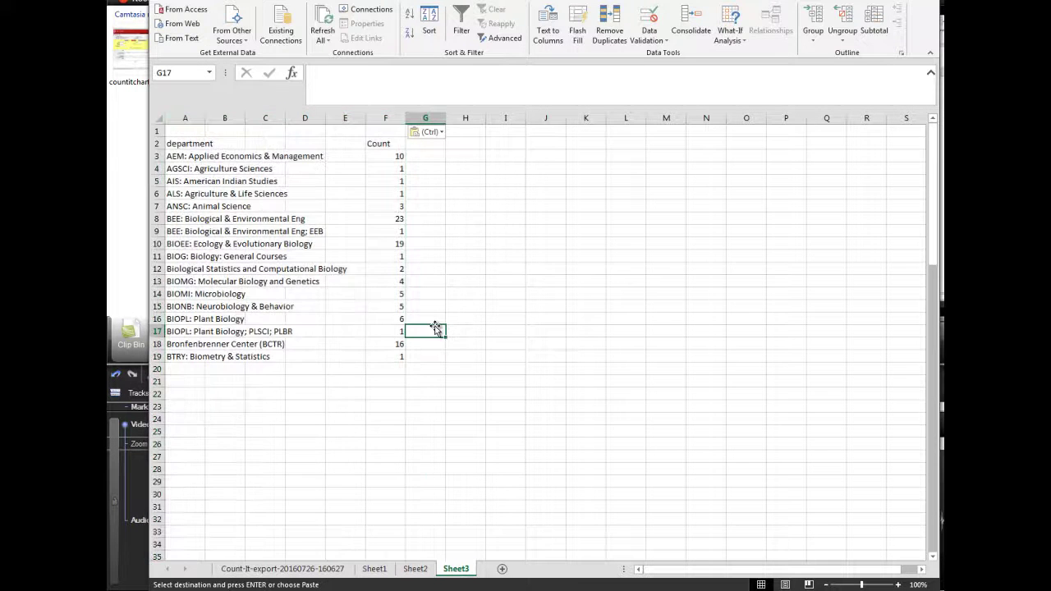
pyautogui.click(197, 157)
pyautogui.hotkey('shift', 'space')
pyautogui.keyDown('ctrl'); pyautogui.click(398, 357); pyautogui.keyUp('ctrl')
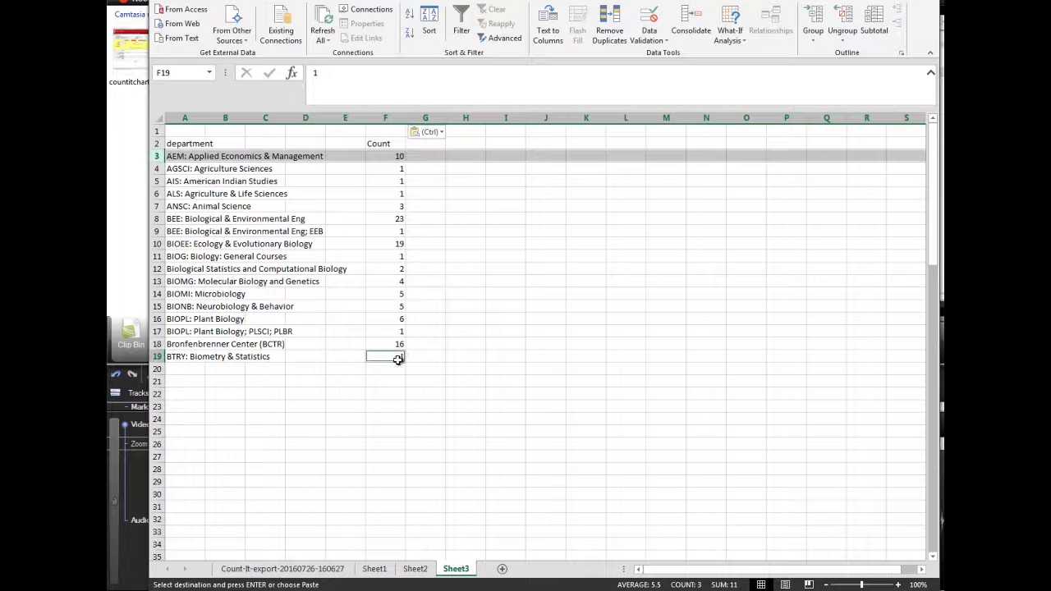
pyautogui.click(236, 156)
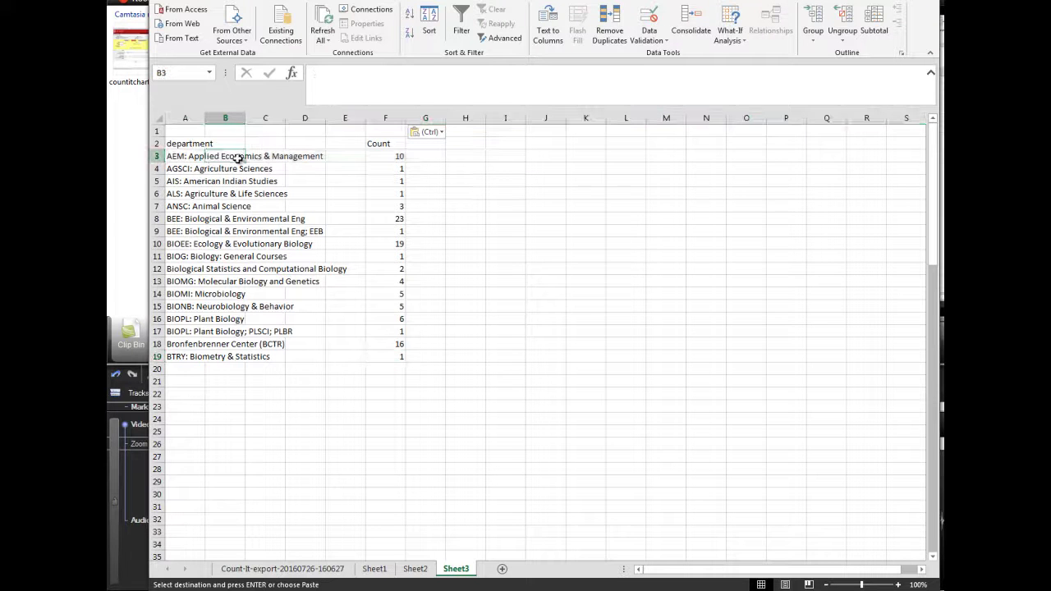
# Sort the range A3:F19 on Sheet3 by the values in Column F from smallest to largest.
pyautogui.click(179, 157)
pyautogui.keyDown('shift'); pyautogui.click(397, 356); pyautogui.keyUp('shift')
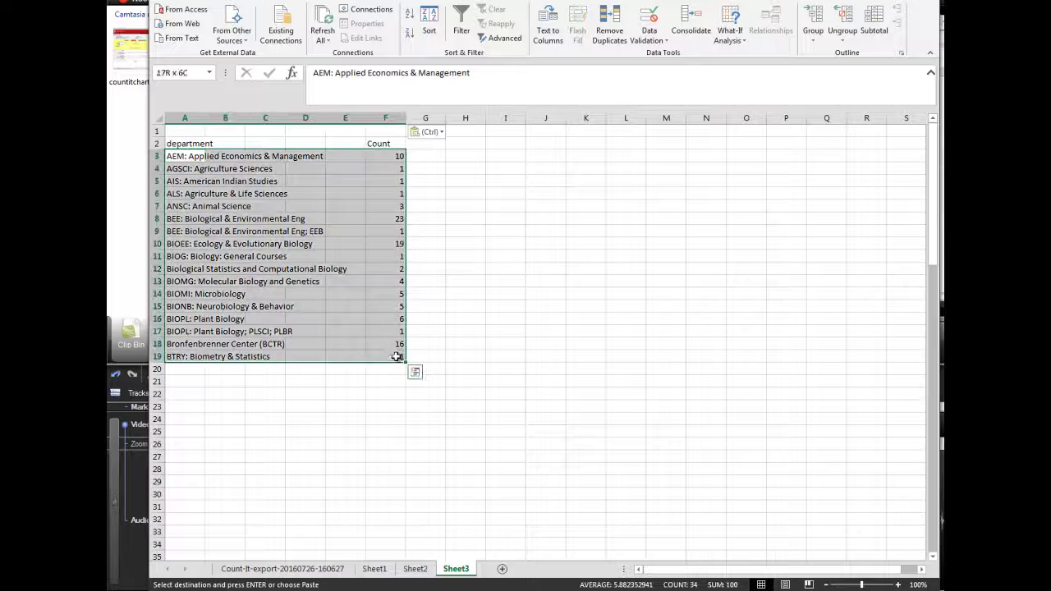
pyautogui.click(428, 24)
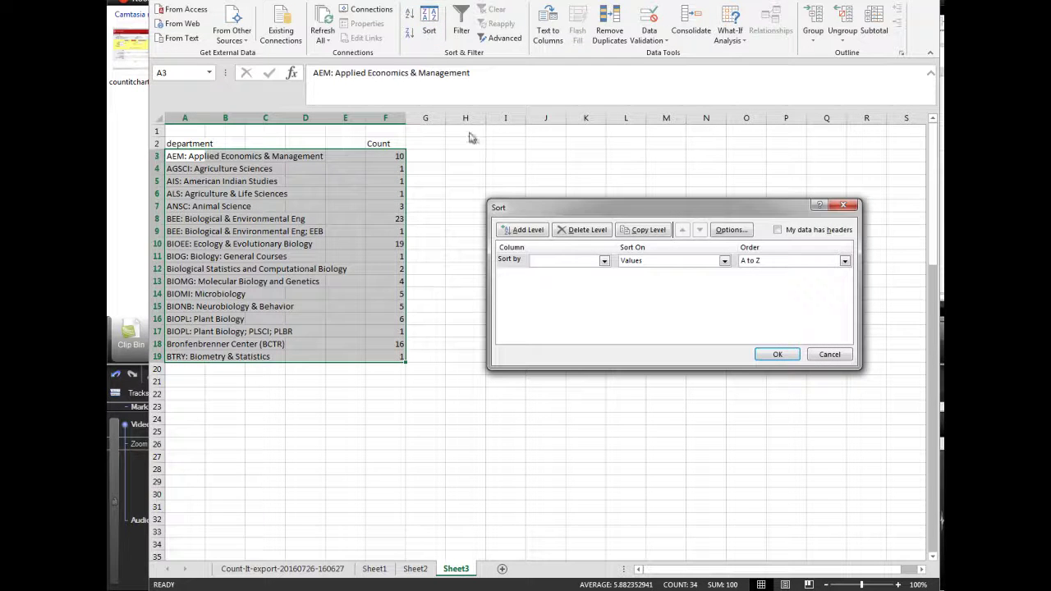
pyautogui.click(604, 262)
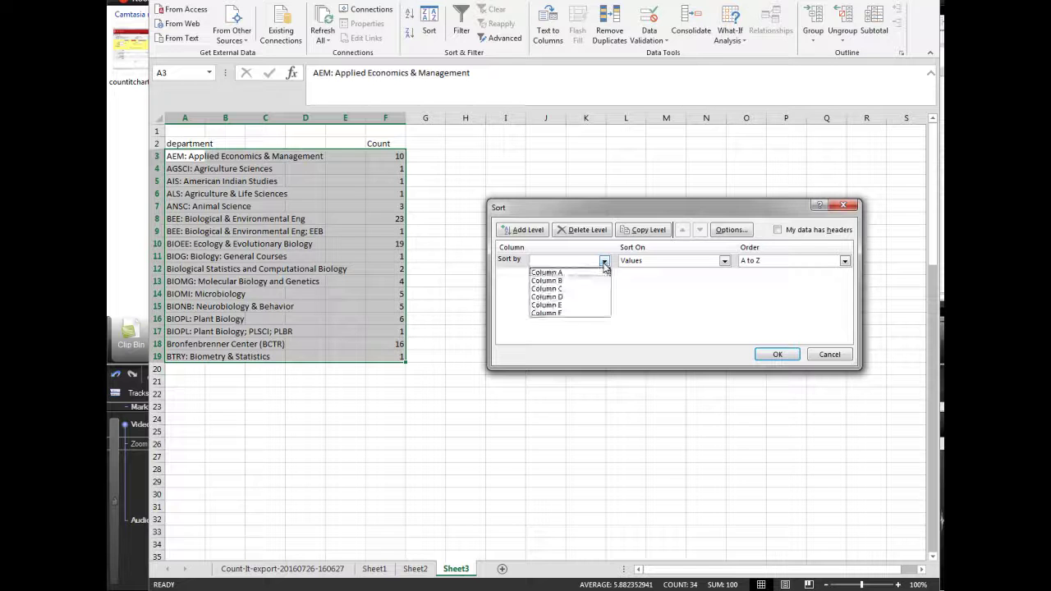
pyautogui.click(580, 313)
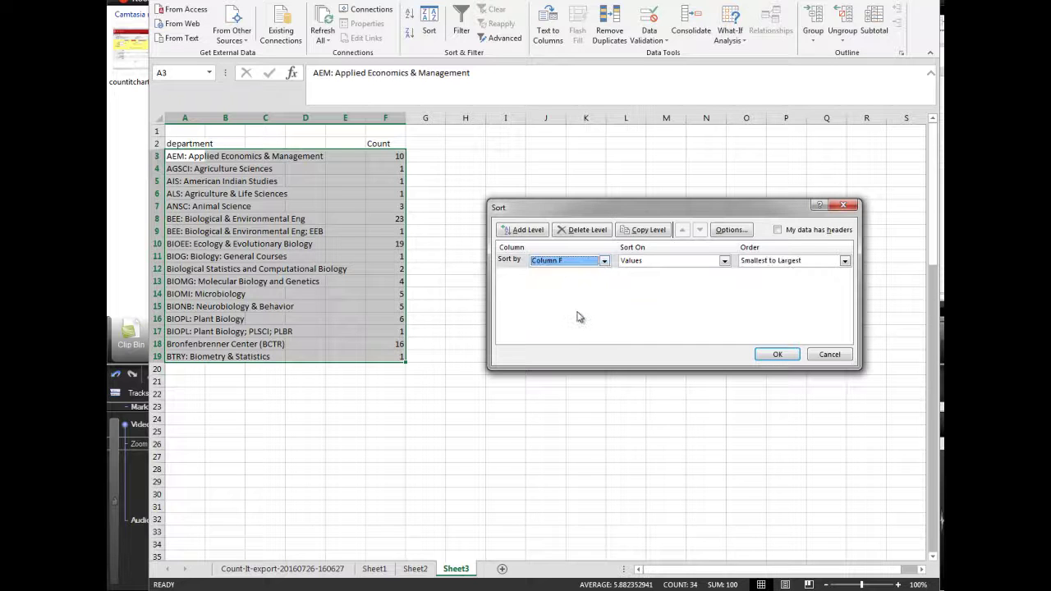
pyautogui.click(774, 355)
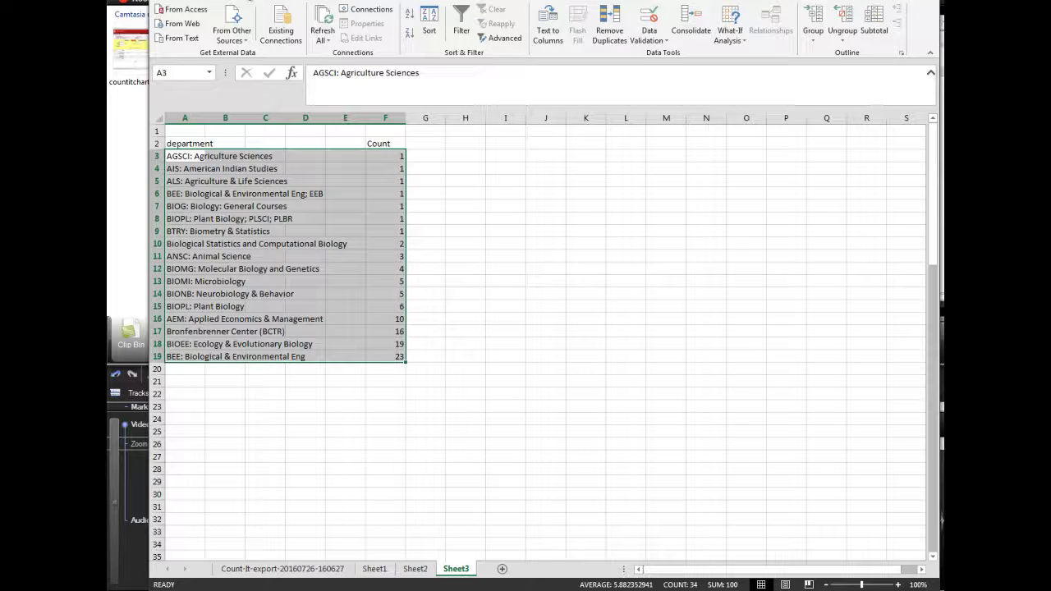
# Insert the recommended clustered bar chart of the sorted department counts in A3:F19.
pyautogui.hotkey('alt', 'n')
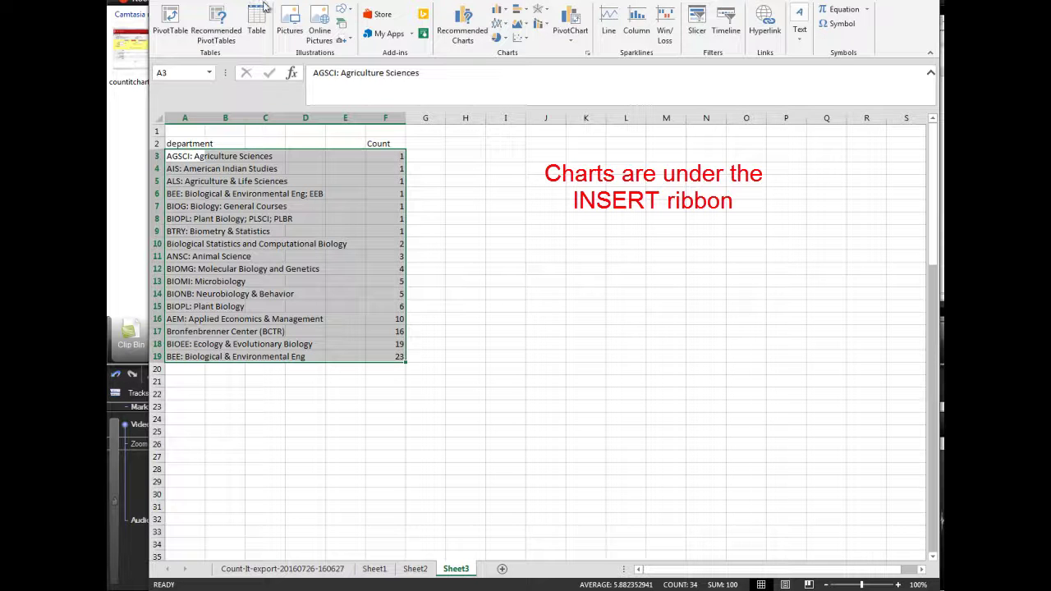
pyautogui.click(460, 27)
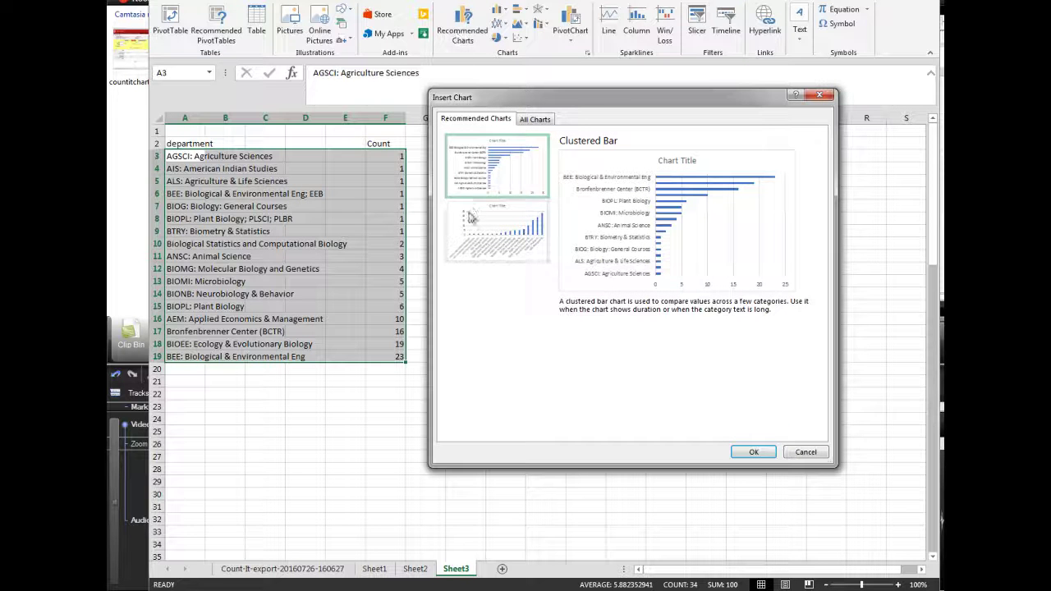
pyautogui.click(752, 452)
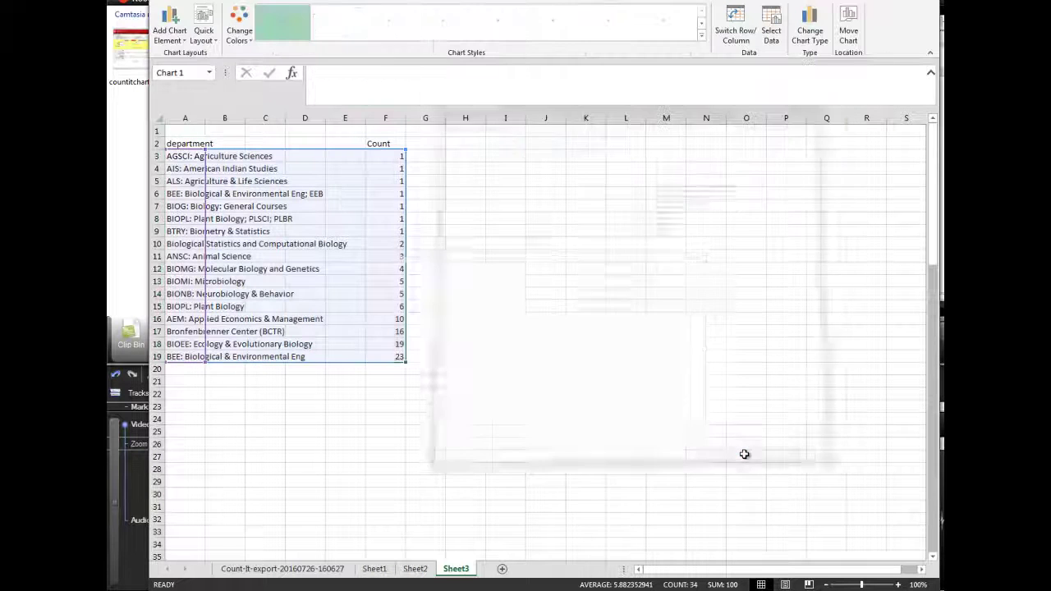